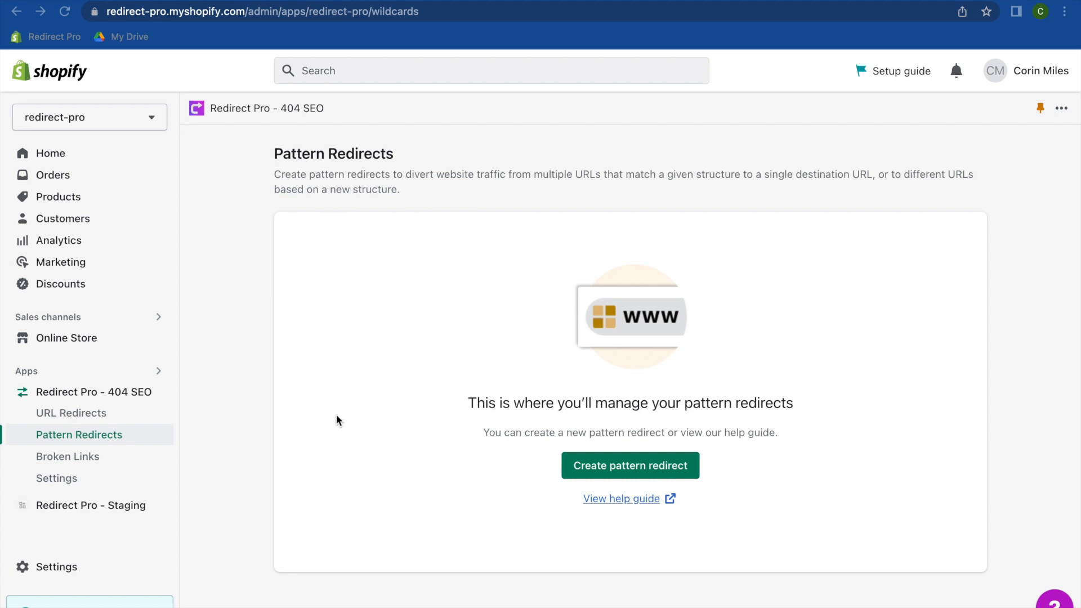
Open the automatic redirect rules for broken links and deactivate the rule sending broken product pages to /collections/all.
left_click(82, 457)
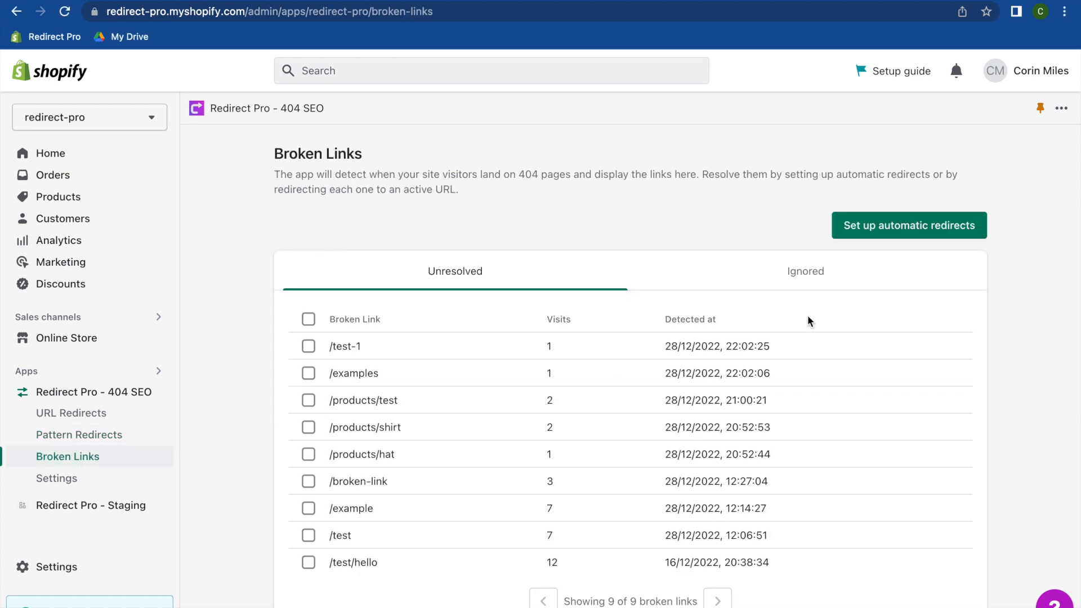
left_click(913, 235)
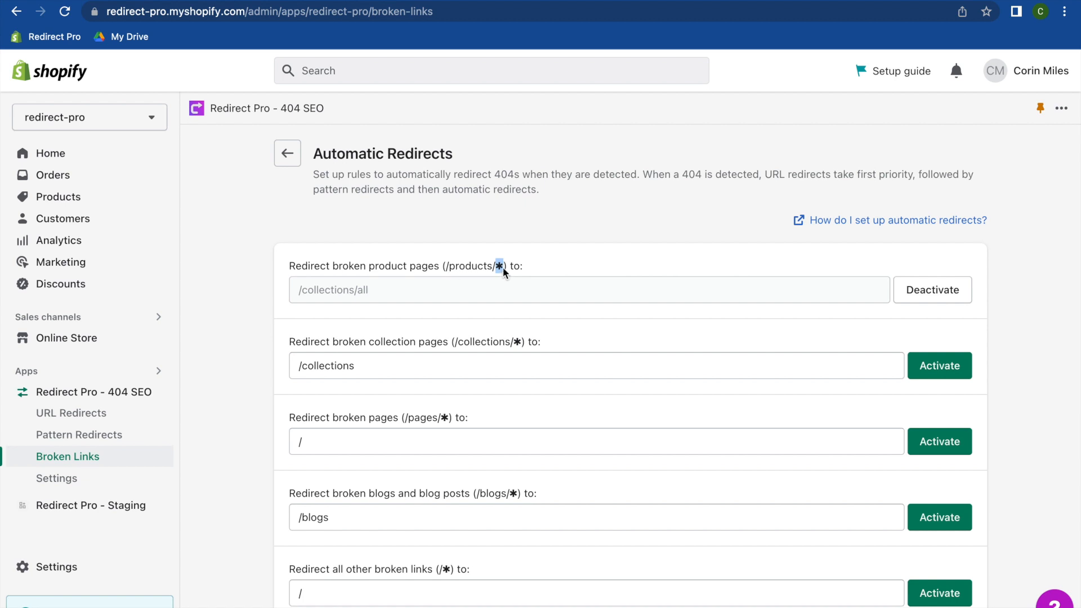
left_click(557, 267)
left_click(382, 293)
left_click(921, 294)
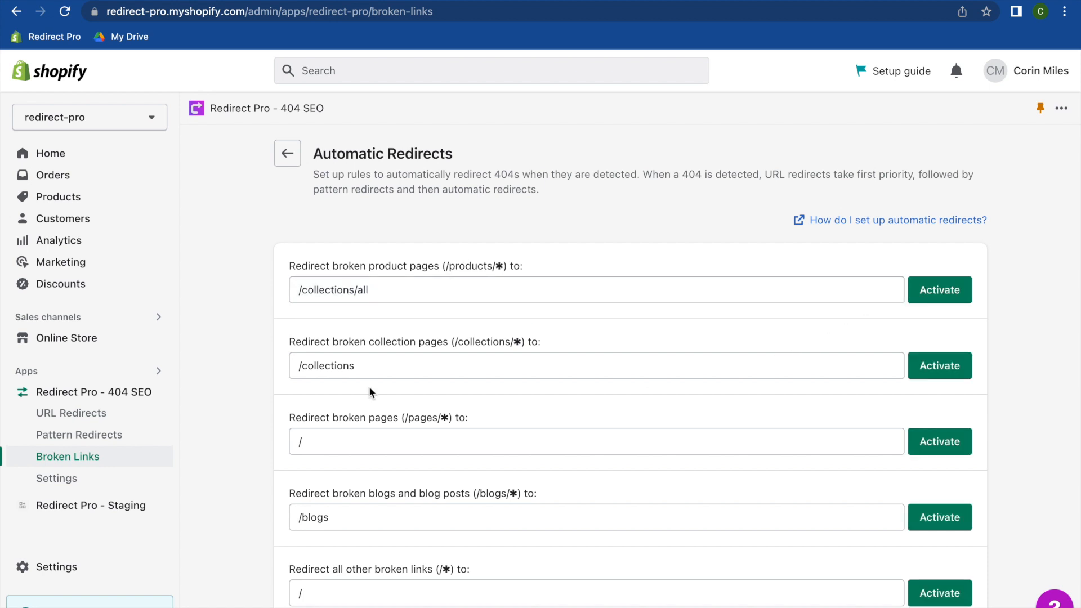
Go to the app's pattern redirects and start creating a new pattern redirect.
left_click(84, 442)
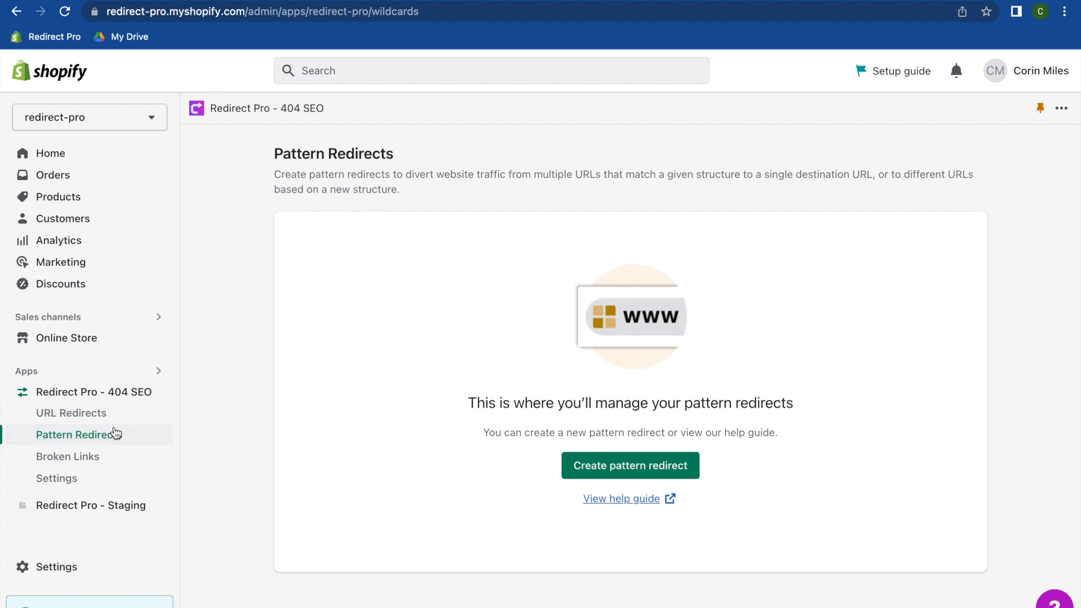
left_click(657, 472)
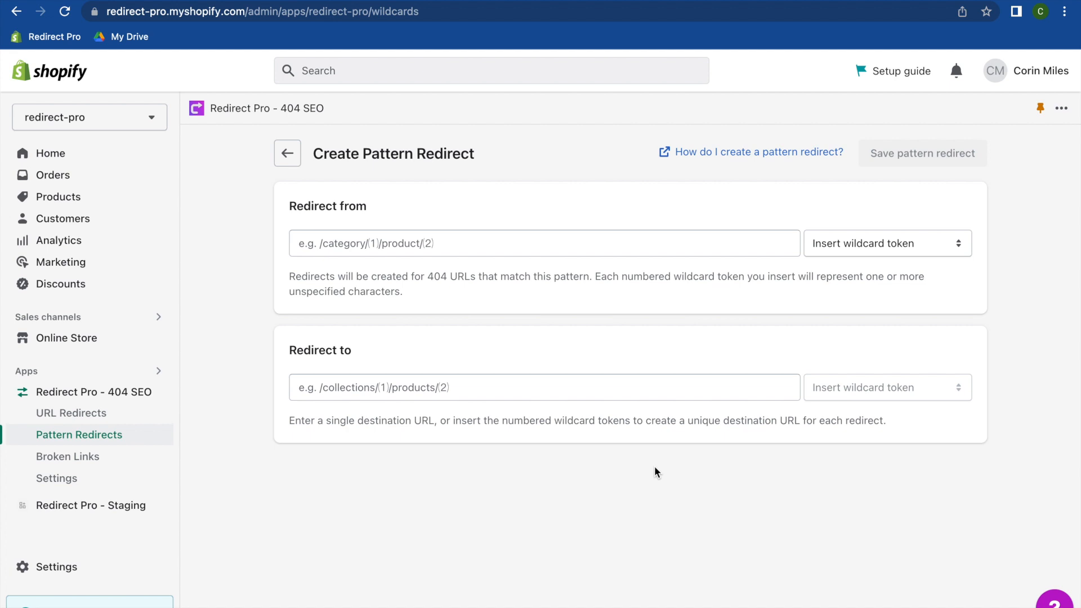
left_click(313, 248)
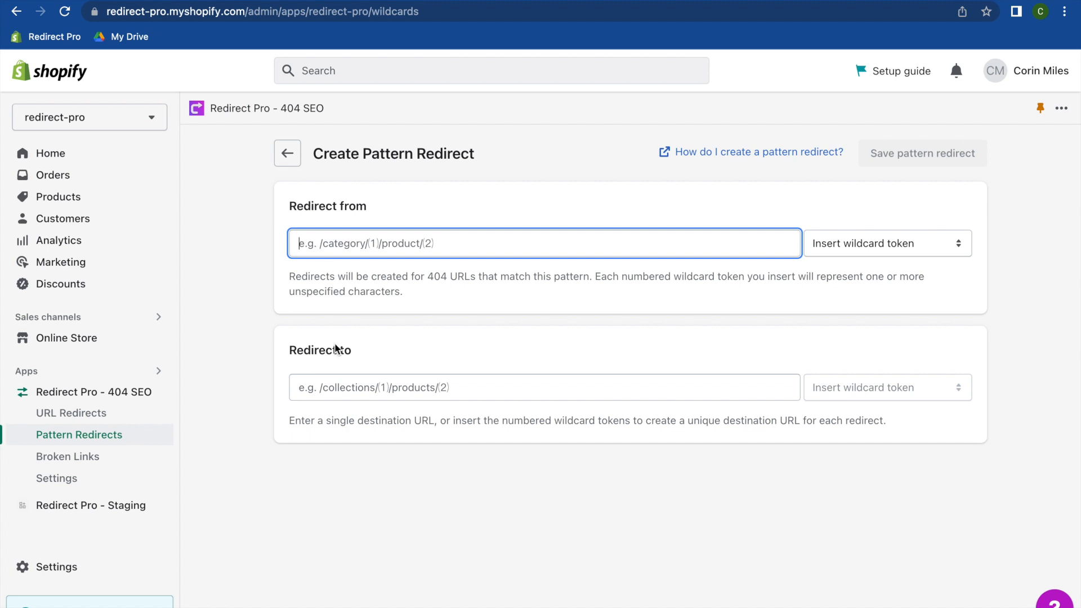
left_click(334, 390)
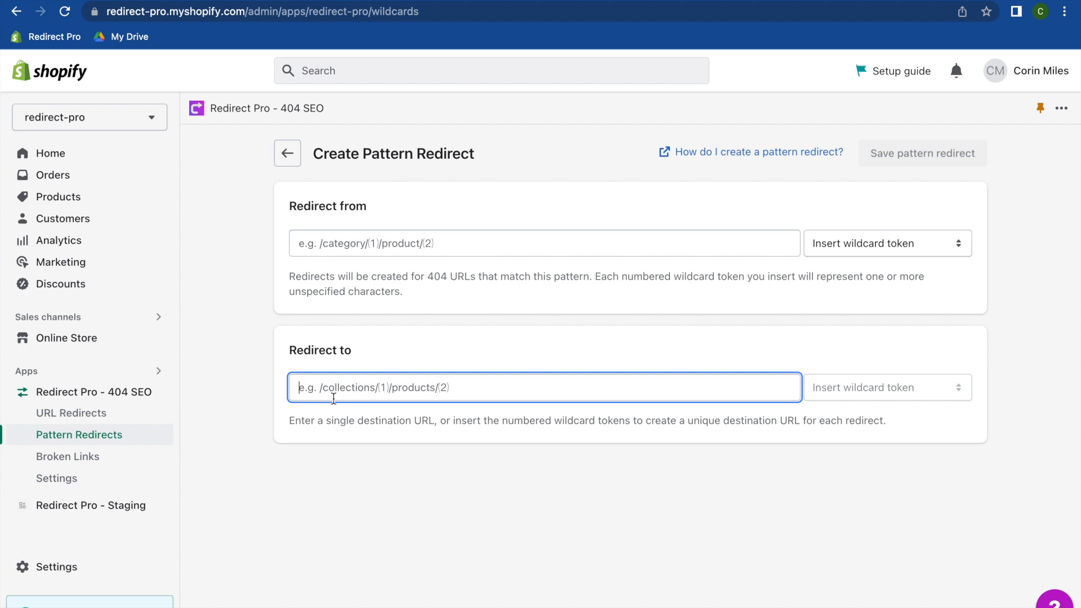
Enter /product_name.php as the URL to redirect from and /products/product_name as the URL to redirect to.
left_click(376, 248)
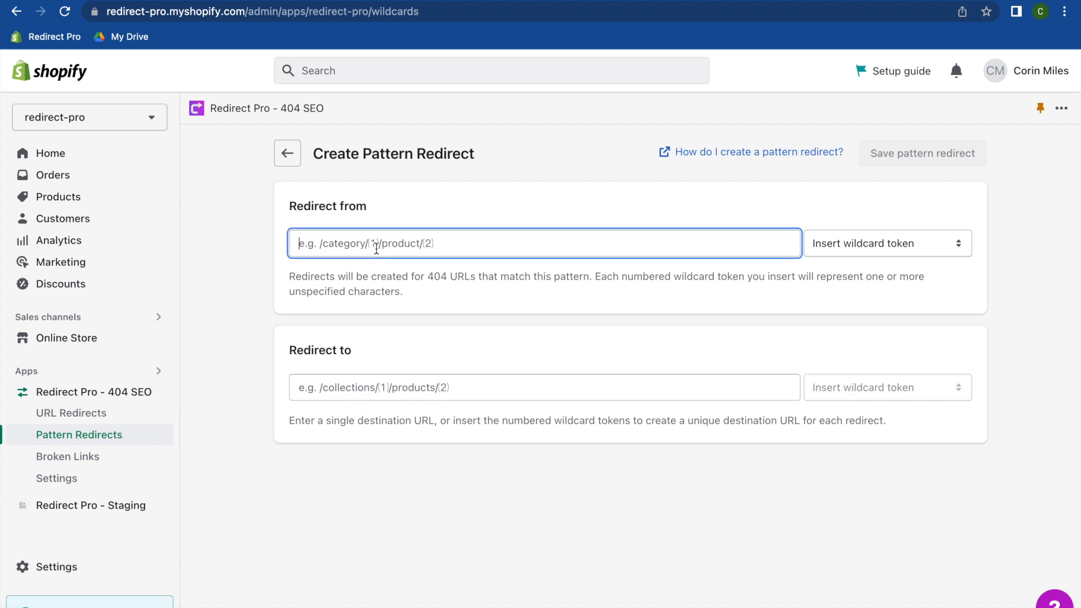
type("/p")
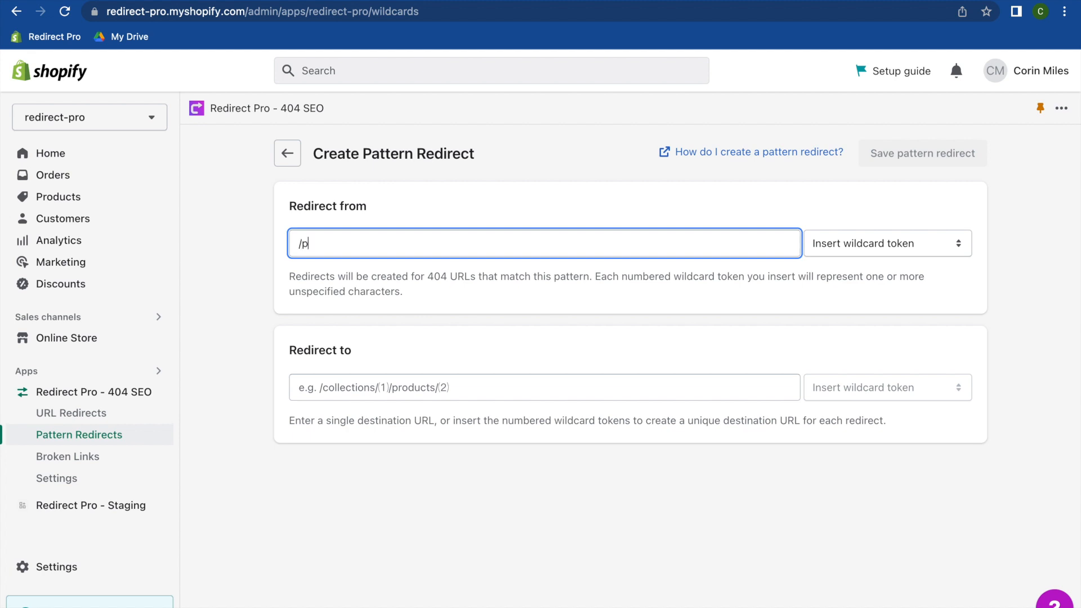
type("roduct_name.php")
left_click(343, 383)
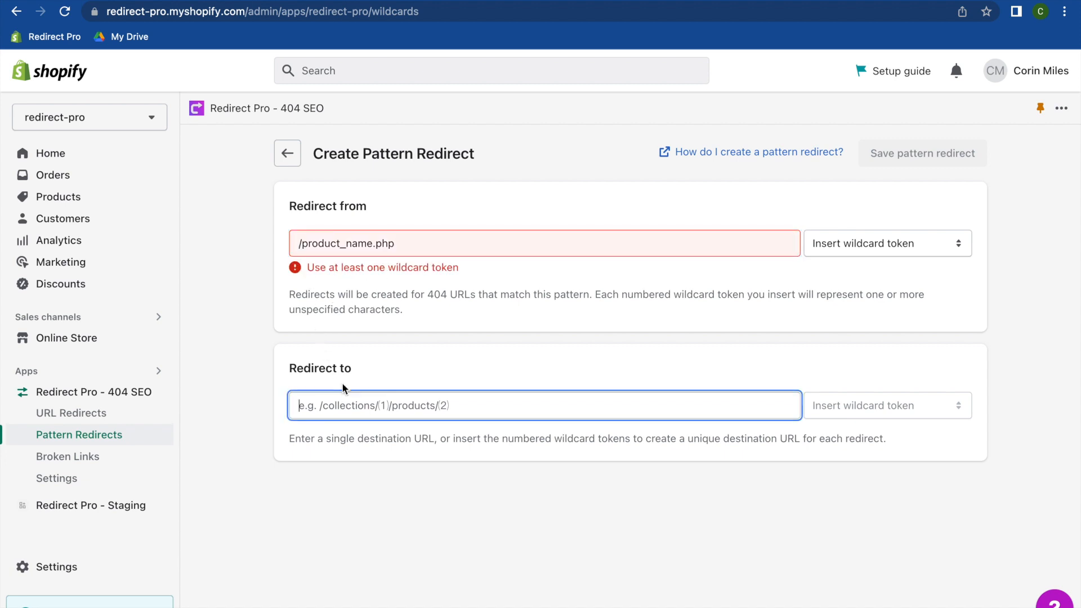
type("/")
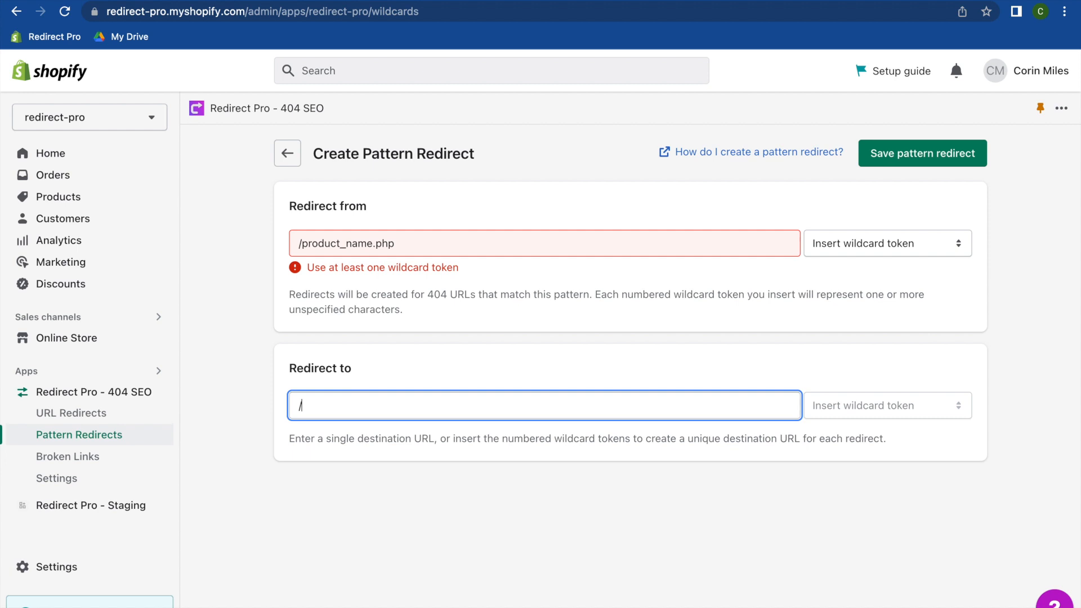
type("products/product_name")
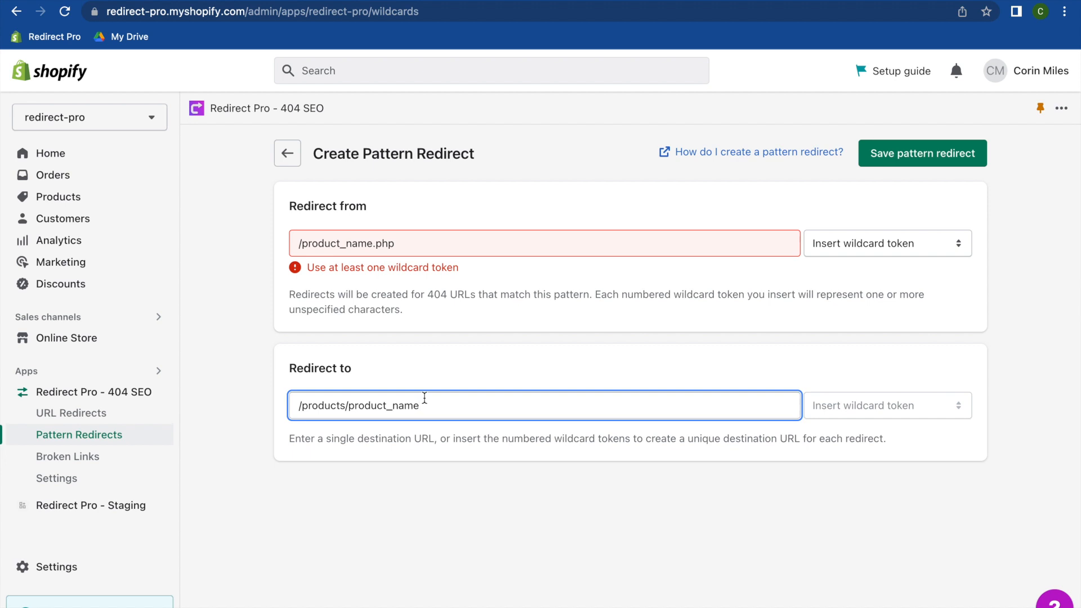
left_click_drag(405, 244, 293, 245)
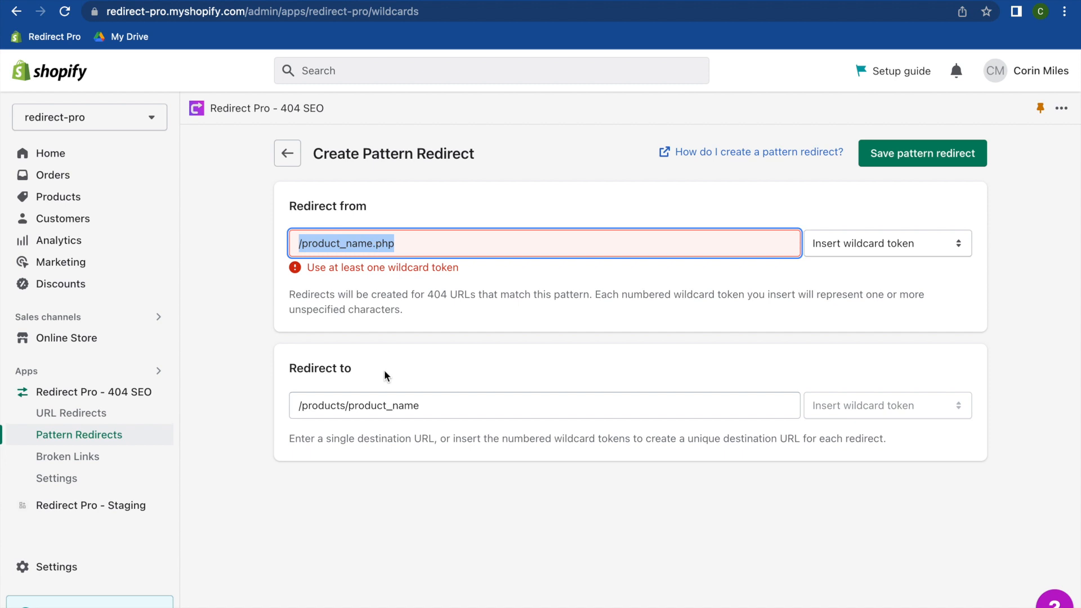
left_click(416, 406)
left_click_drag(418, 406, 295, 410)
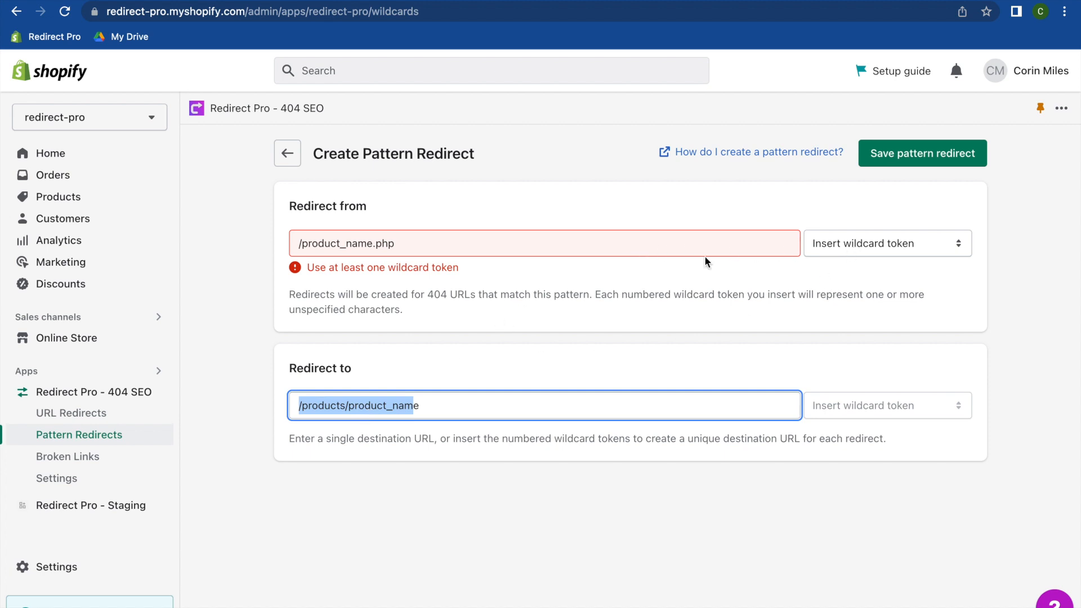
left_click(841, 238)
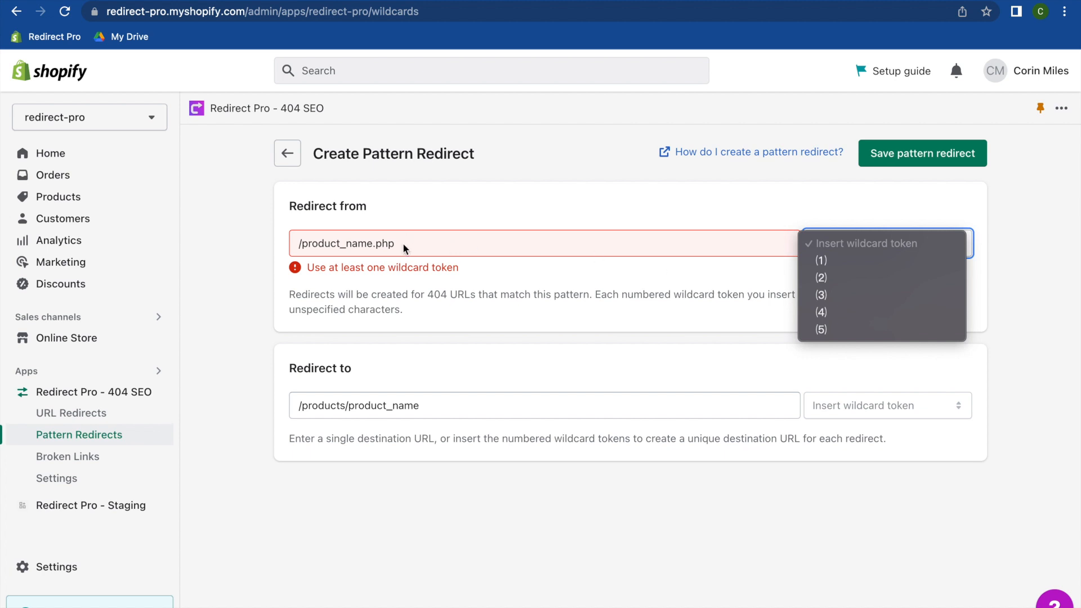
Replace product_name in the source URL with wildcard token (1) so the pattern reads /(1).php.
left_click(367, 243)
left_click_drag(373, 243, 301, 247)
key("BackSpace")
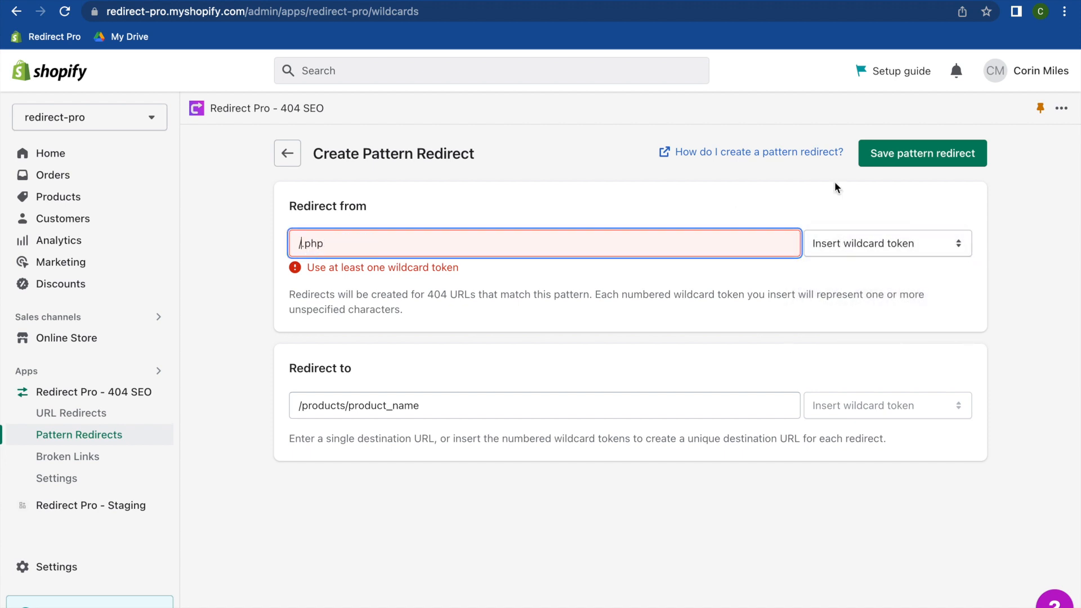
left_click(885, 243)
left_click(873, 261)
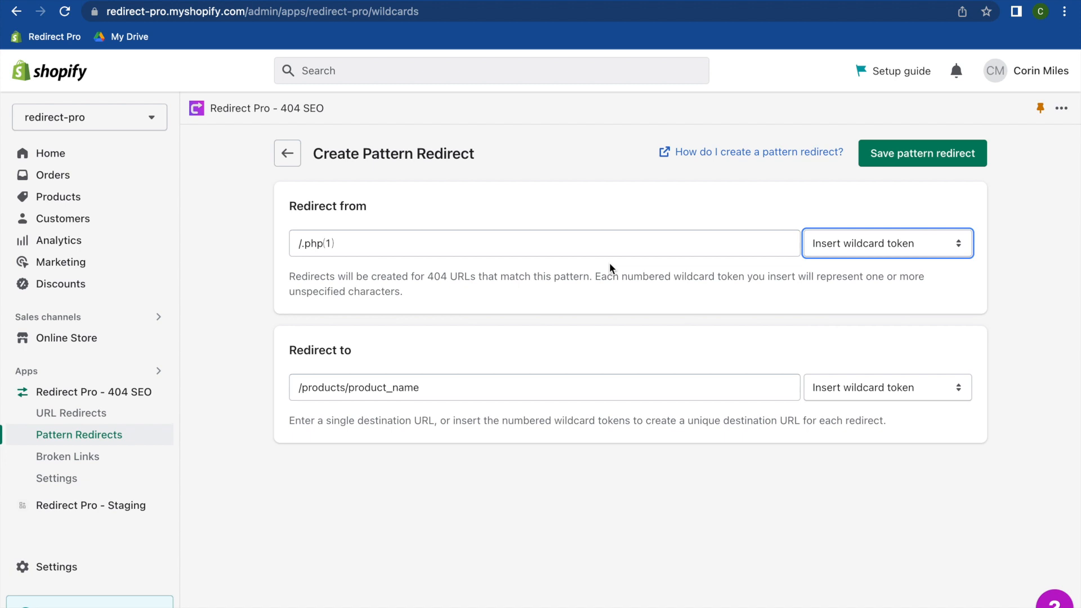
left_click(523, 240)
key("Left")
key("Left")
key("shift+Left")
key("super+x")
key("Left")
key("Left")
key("Left")
key("Left")
key("super+v")
key("Right")
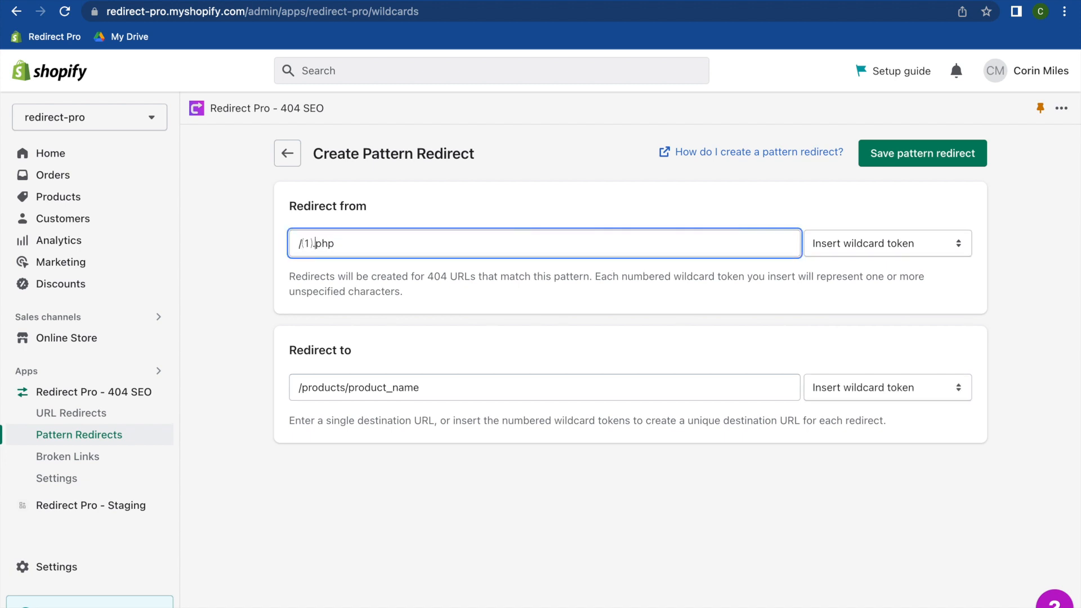
Replace product_name in the destination URL with wildcard token (1) so it reads /products/(1).
left_click(429, 395)
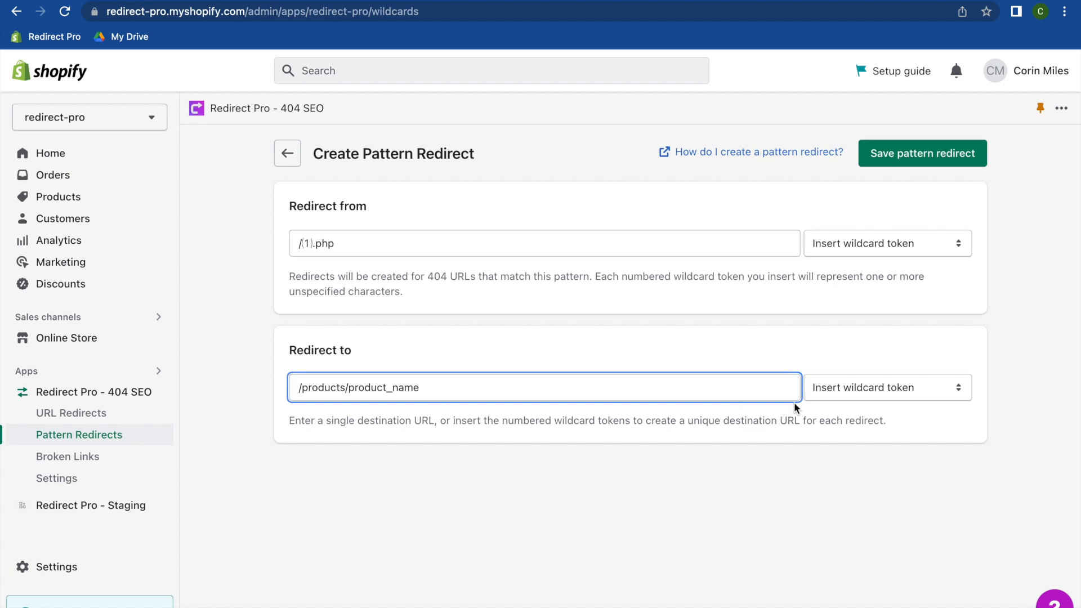
left_click_drag(345, 389, 421, 390)
key("BackSpace")
left_click(897, 381)
left_click(828, 403)
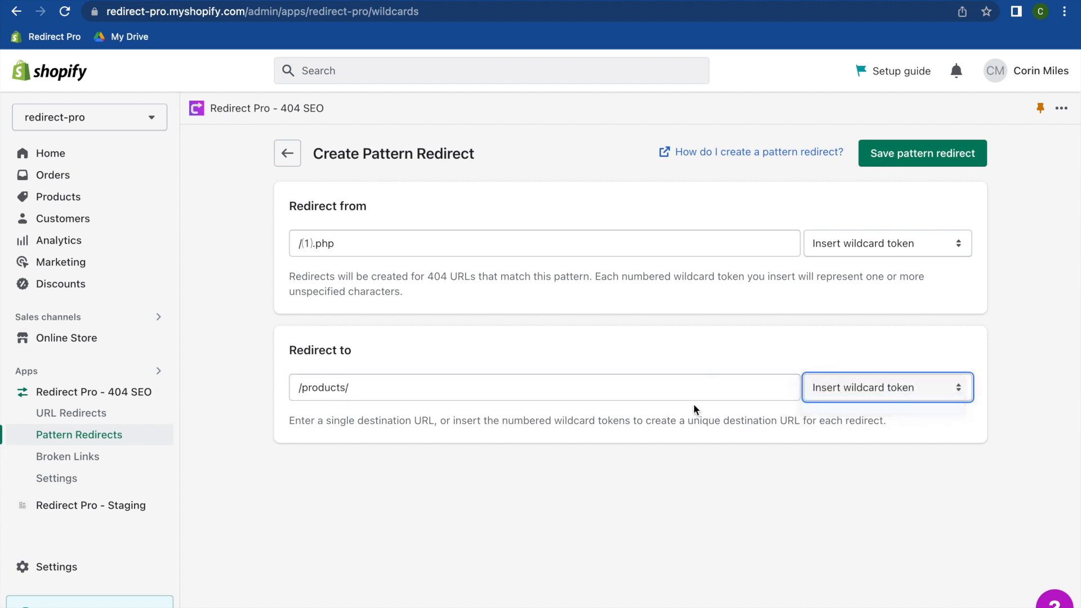
Compare the position of wildcard token (1) in the source and destination patterns and check which further source tokens are available.
left_click(343, 244)
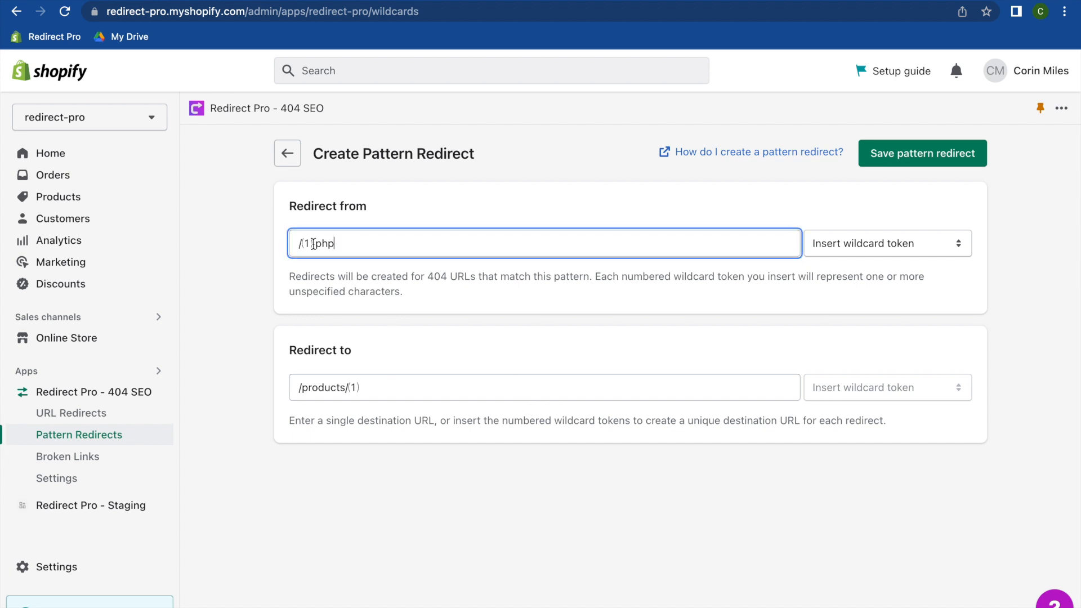
left_click(295, 245)
left_click_drag(295, 246, 336, 243)
left_click(336, 244)
left_click(301, 248)
key("shift+Right")
left_click_drag(297, 388, 360, 389)
left_click(362, 388)
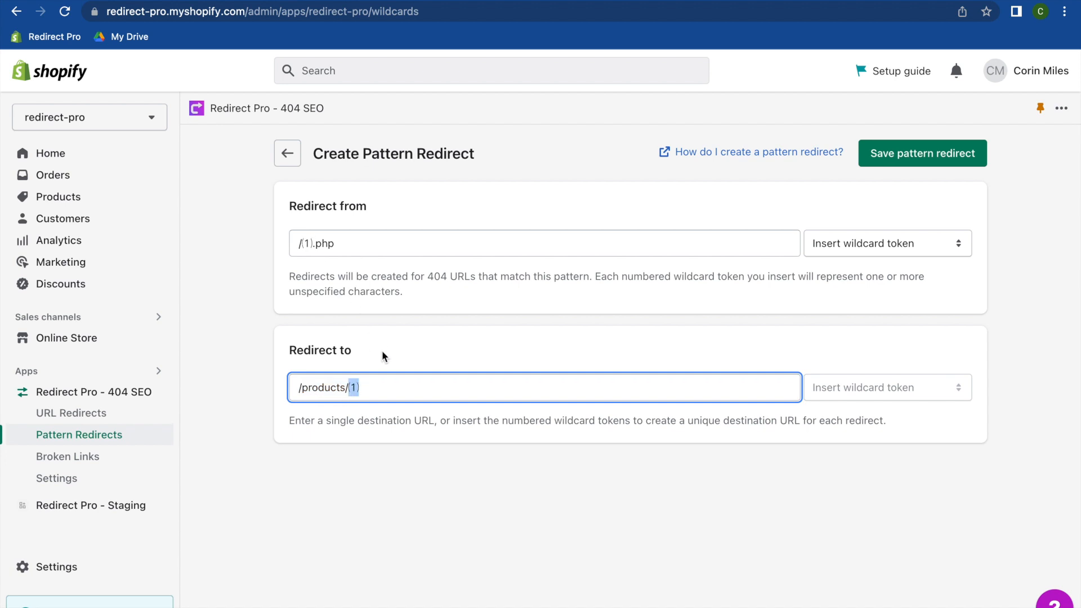
left_click(311, 243)
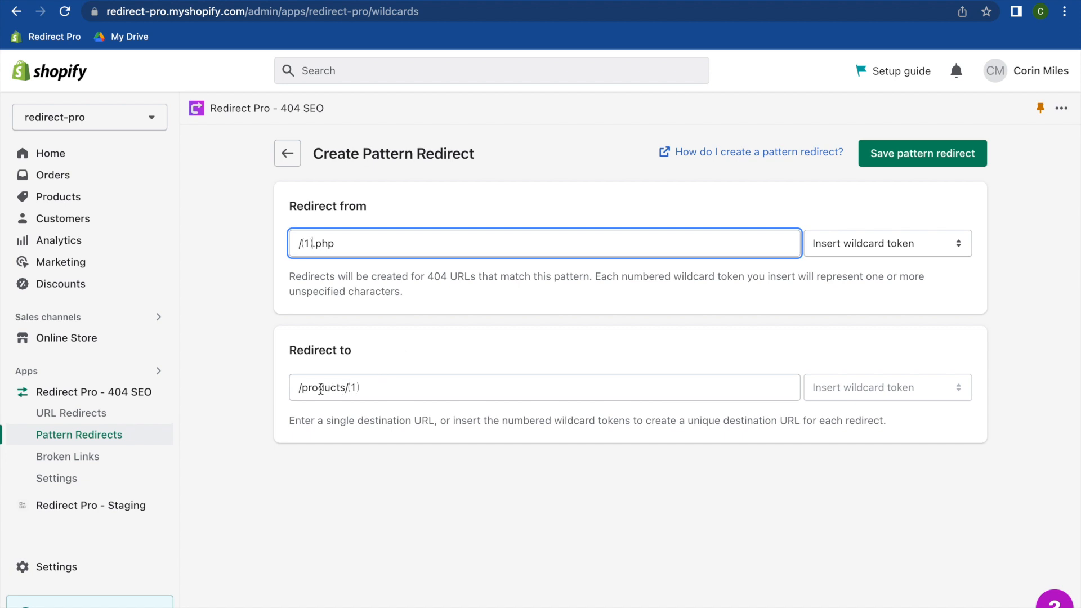
left_click(369, 390)
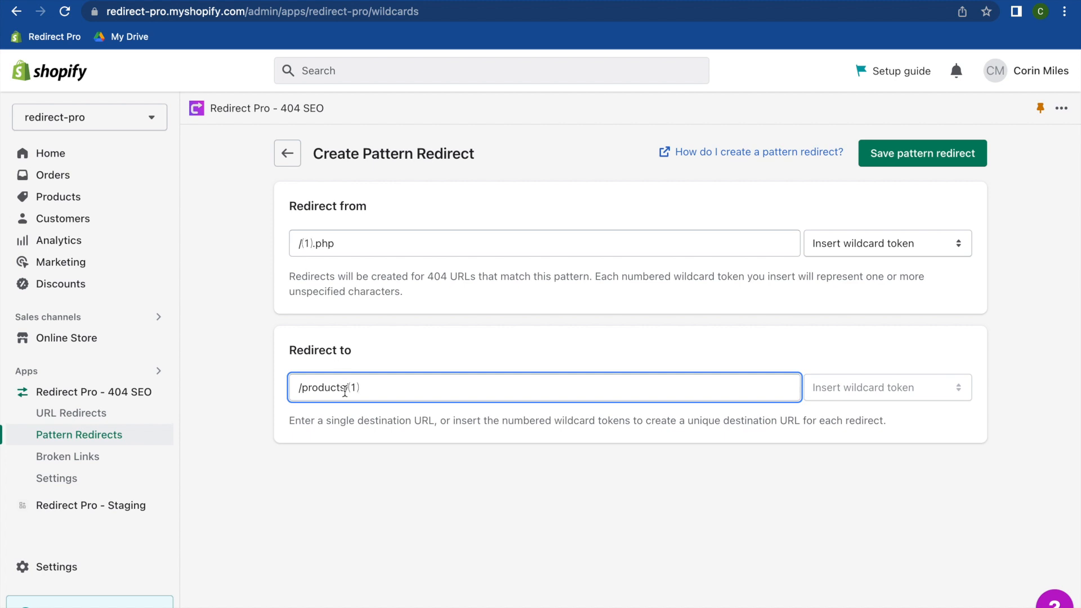
left_click(869, 247)
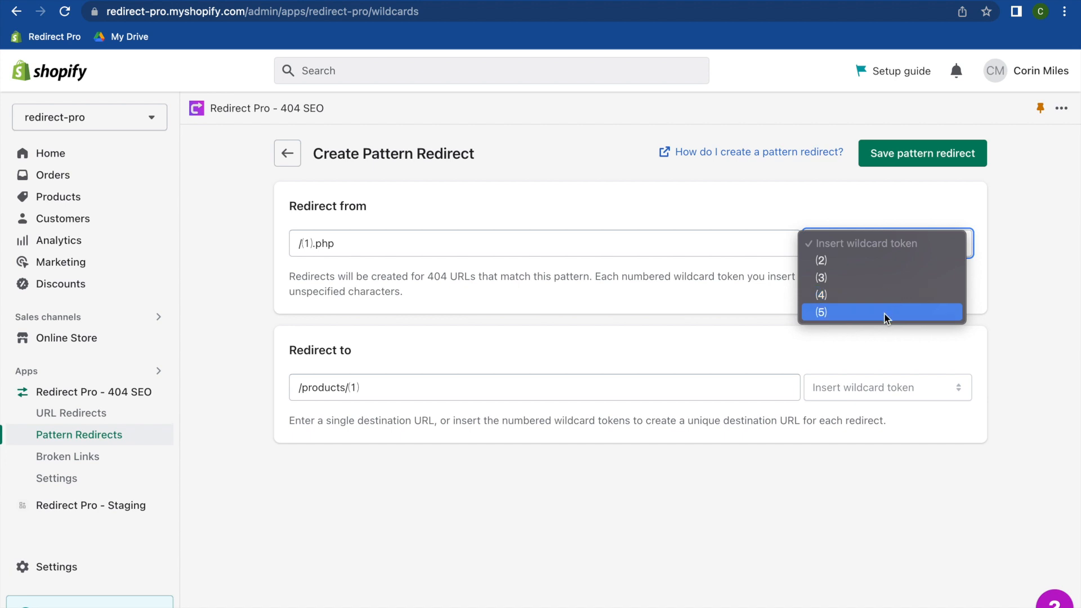
left_click(717, 247)
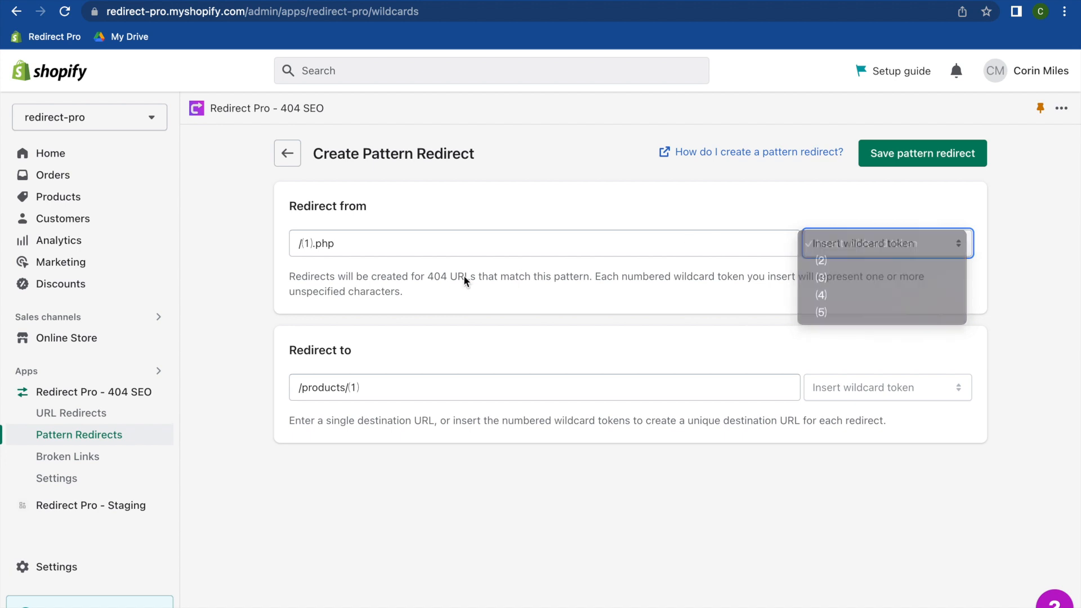
Replace the source pattern with /category/(1)/product/(2), using wildcard tokens (1) and (2).
left_click(362, 247)
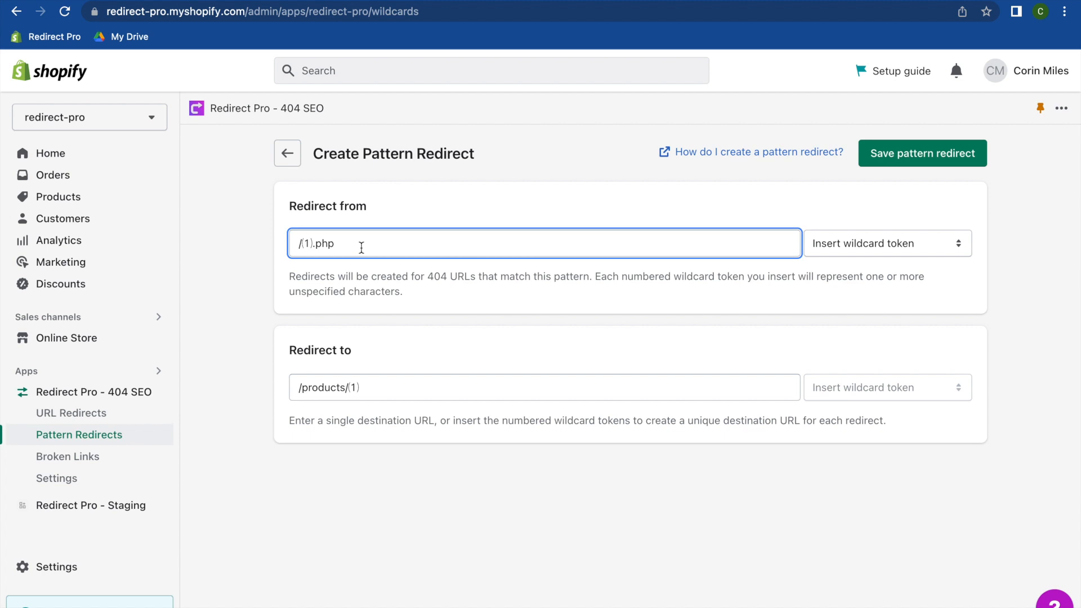
key("super+a")
type("/cateog")
key("BackSpace")
key("BackSpace")
type("gory/")
left_click(917, 231)
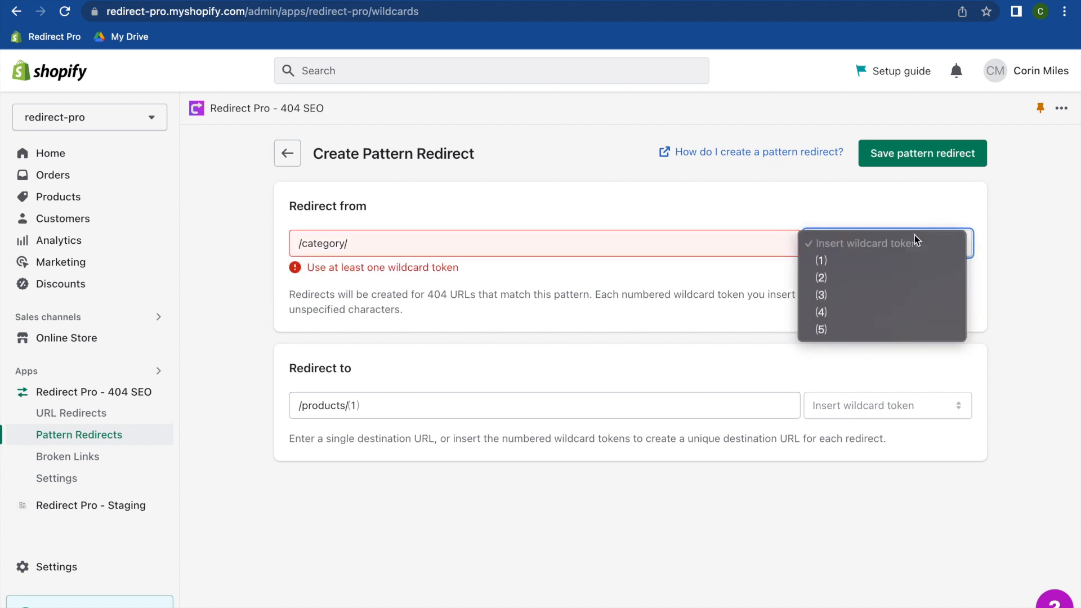
left_click(893, 258)
type("/")
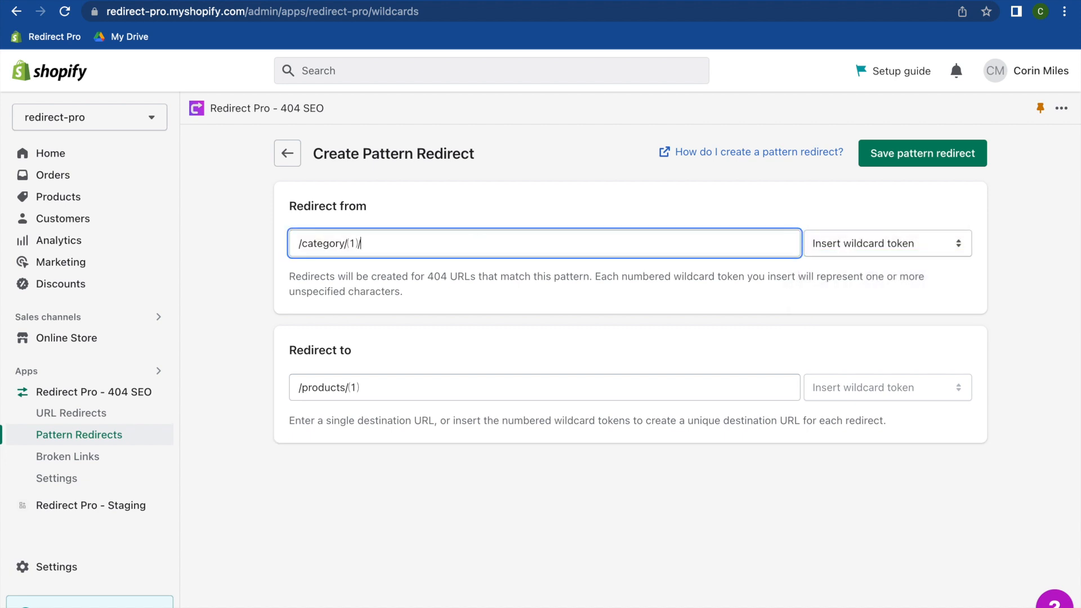
type("product/")
left_click(874, 250)
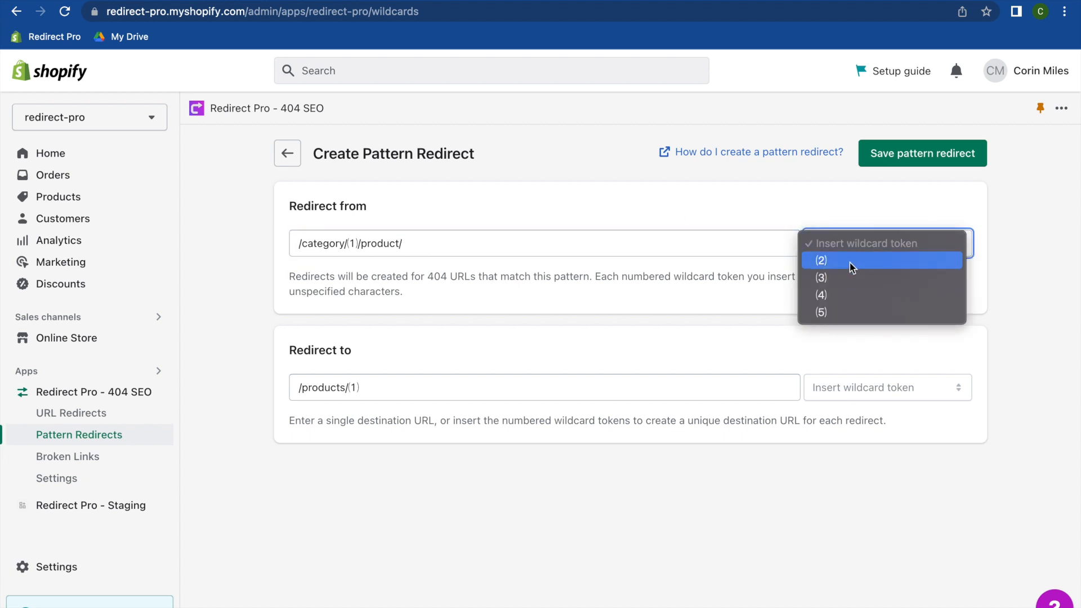
left_click(850, 262)
Change the destination pattern to /collections/(1)/products/(2), moving token (1) behind the collections path and inserting token (2) at the end.
left_click_drag(367, 389, 285, 388)
key("Left")
type("/collections/")
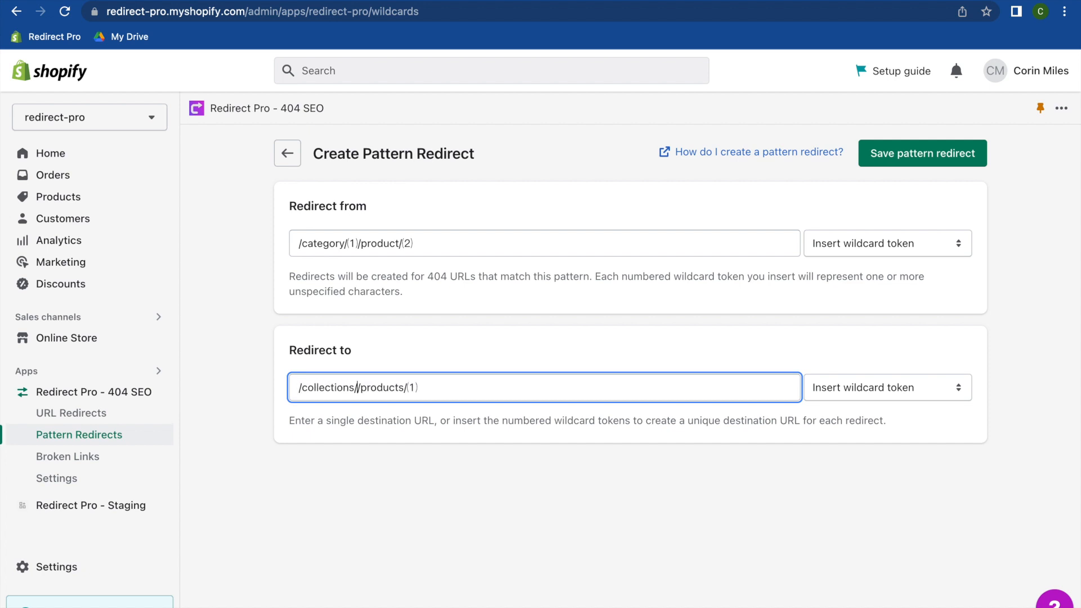
key("Right")
key("Right")
key("Right")
key("Right")
key("Right")
key("Right")
key("Right")
key("Right")
key("Right")
key("Right")
key("shift+Left")
key("shift+Left")
key("shift+Left")
key("super+x")
key("Left")
key("Left")
key("Left")
key("Left")
key("Left")
key("super+v")
left_click(890, 387)
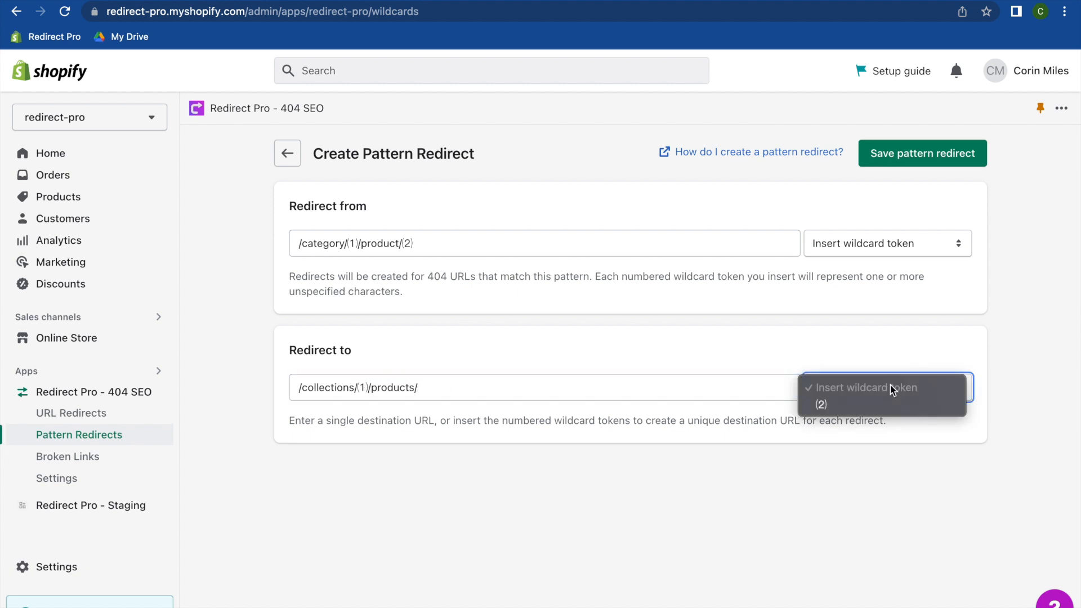
left_click(886, 405)
left_click_drag(433, 387, 292, 391)
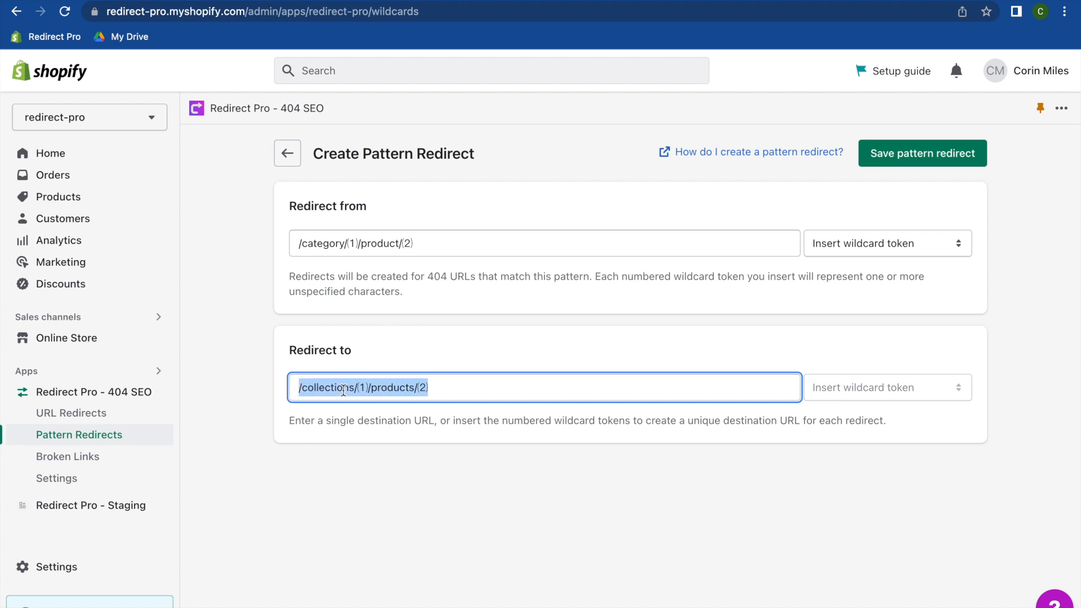
double_click(362, 388)
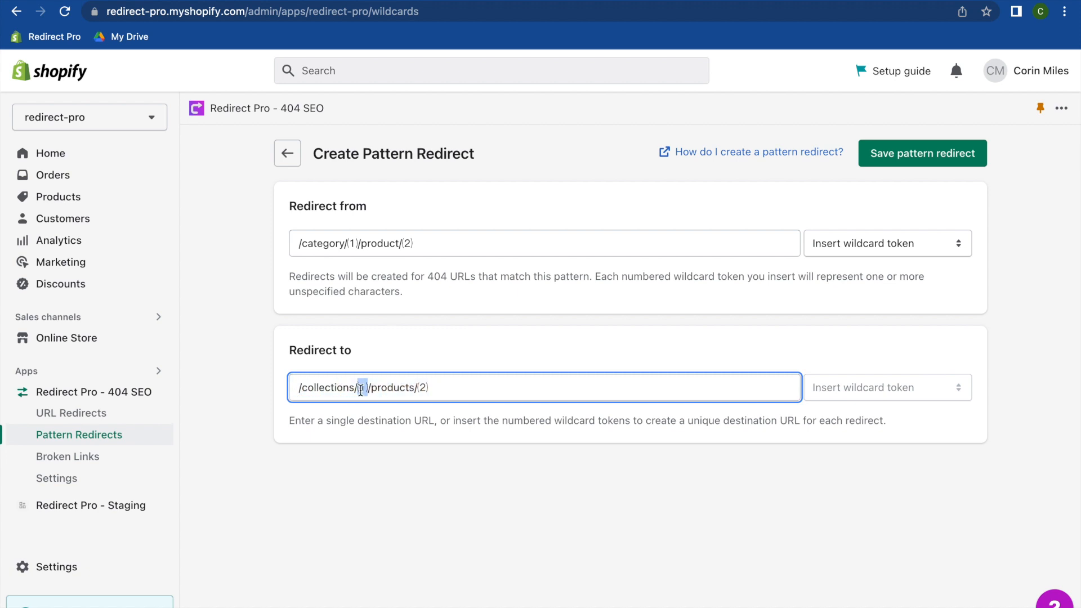
double_click(424, 388)
left_click_drag(292, 245, 350, 244)
left_click_drag(428, 243, 296, 246)
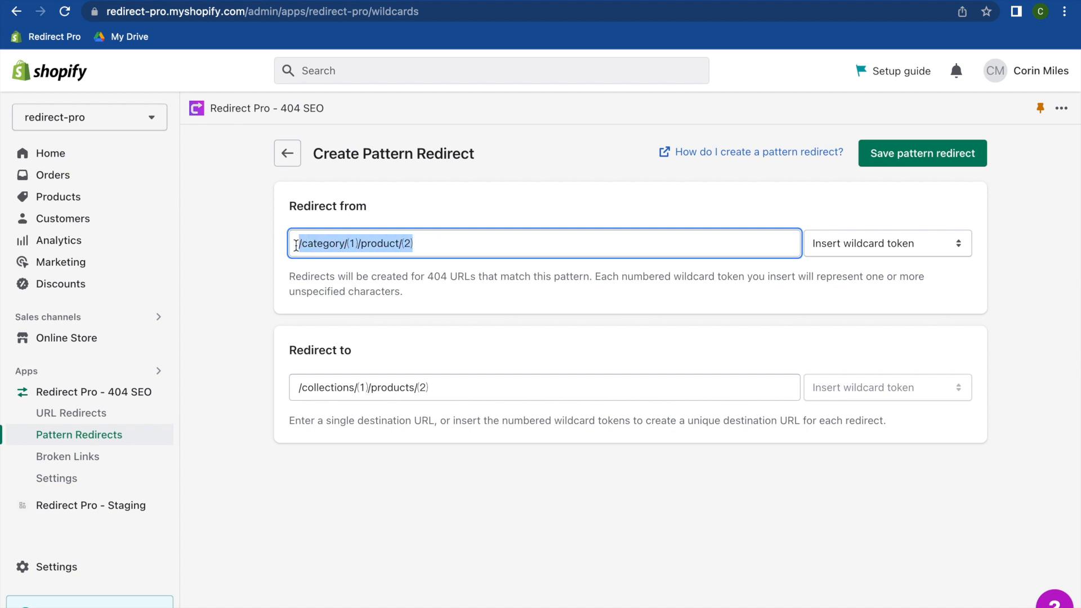
Examine the source pattern and where wildcard tokens (1) and (2) sit in its category and product parts.
left_click(352, 243)
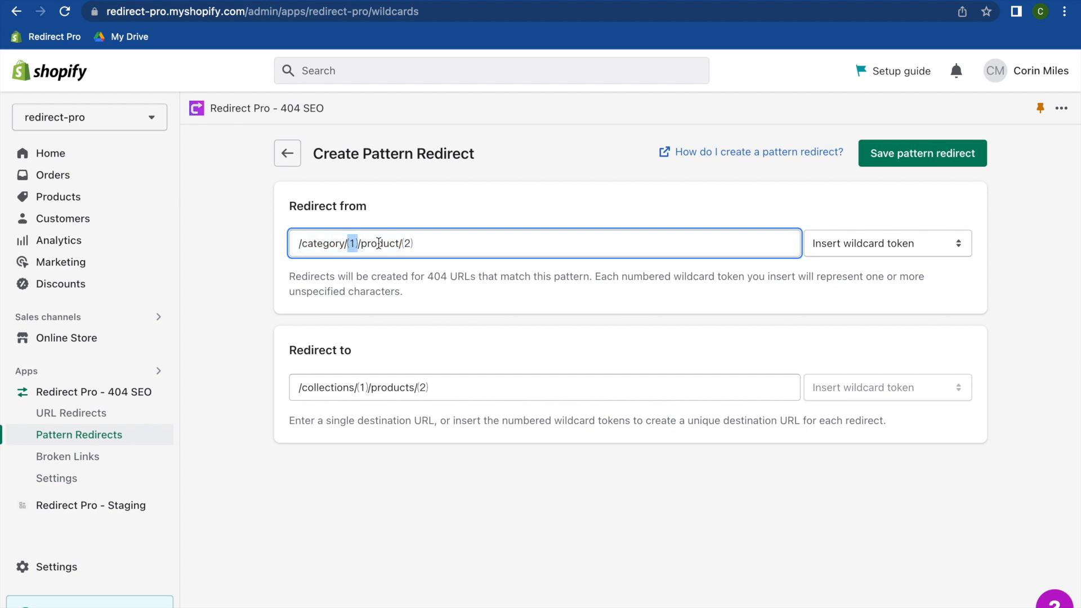
left_click(406, 244)
left_click(390, 246)
left_click(469, 288)
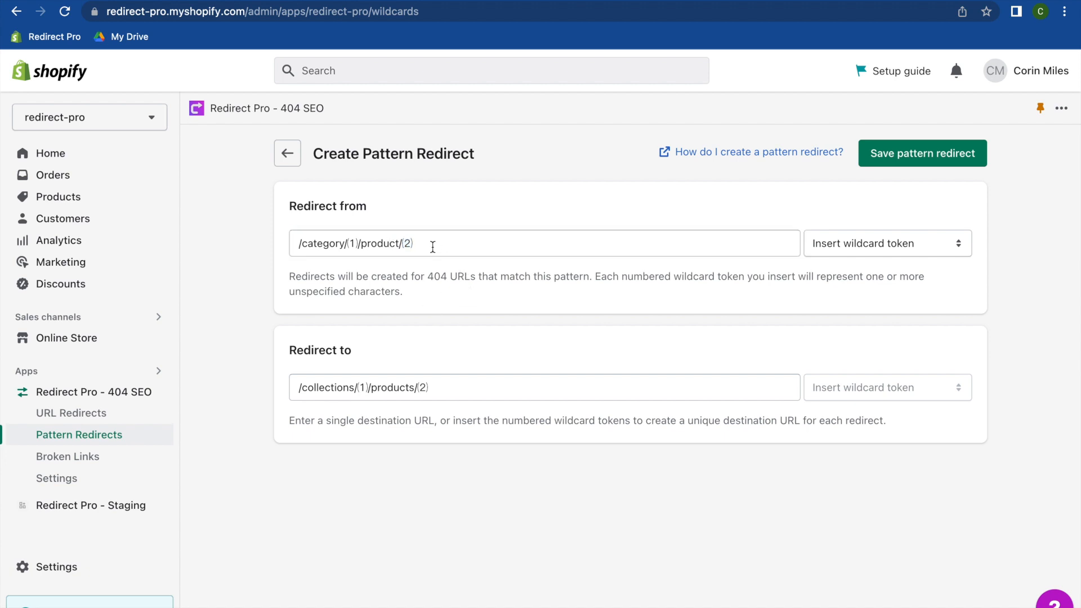
left_click_drag(299, 243, 438, 238)
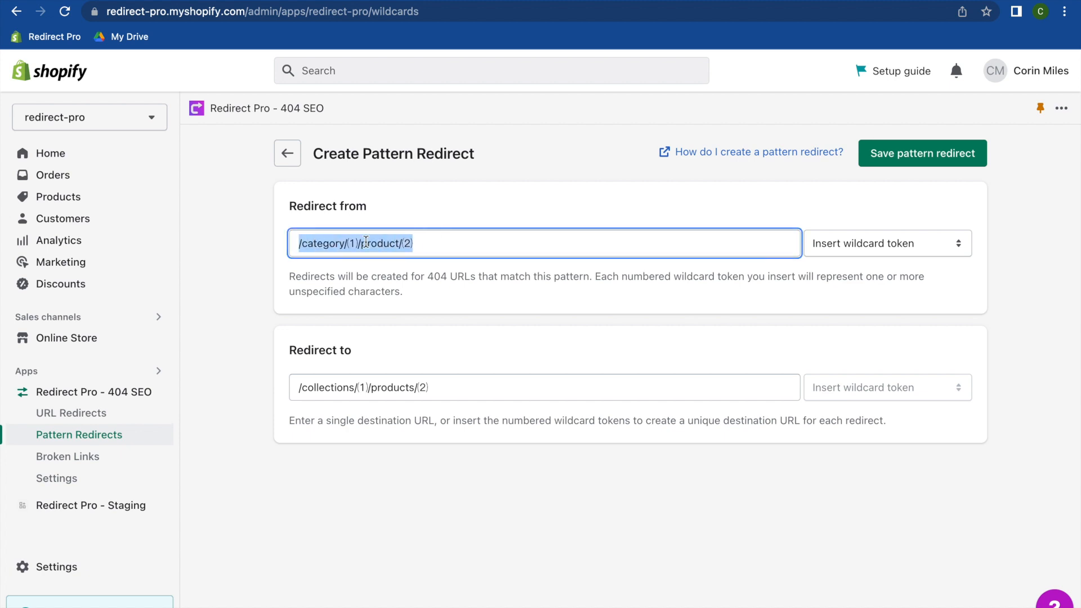
left_click(347, 243)
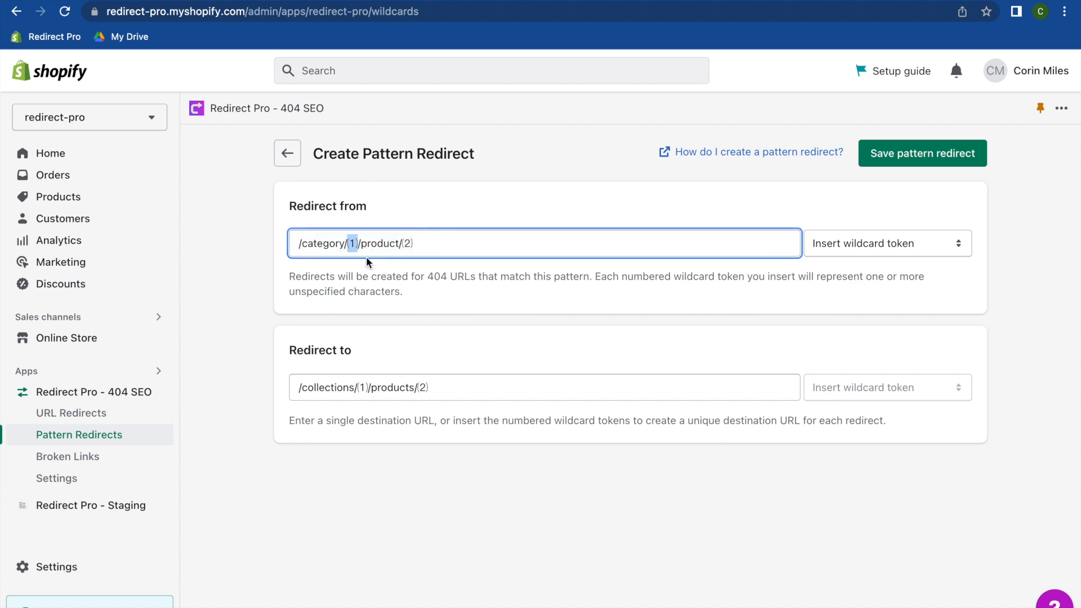
left_click(409, 245)
left_click(427, 242)
Compare wildcard tokens (1) and (2) in the destination pattern with their matching positions in the source pattern.
left_click(361, 388)
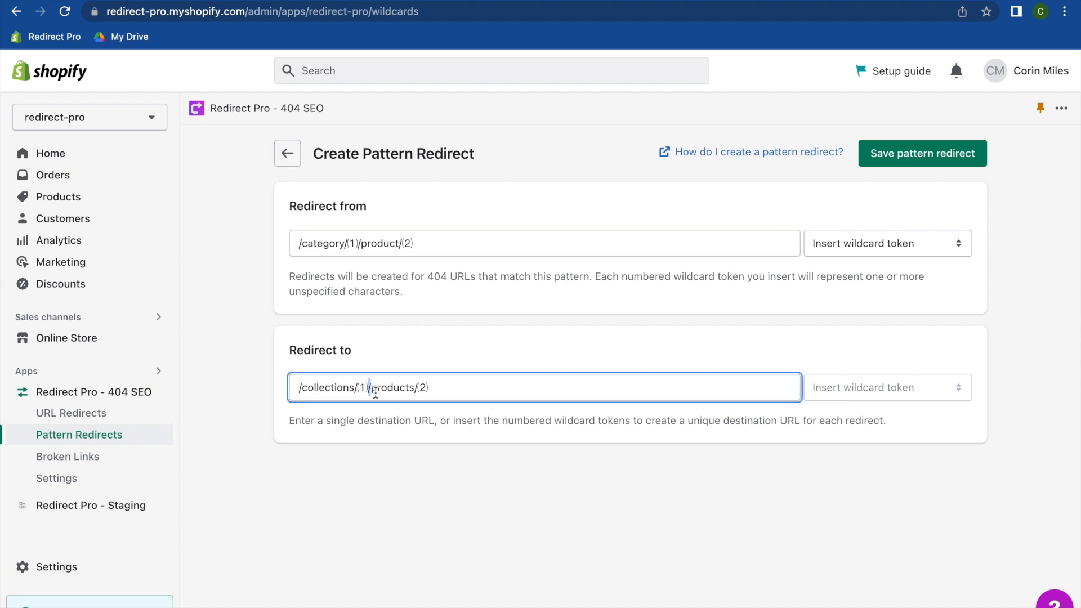
double_click(422, 390)
left_click(444, 391)
left_click(359, 390)
key("shift+Right")
left_click(346, 243)
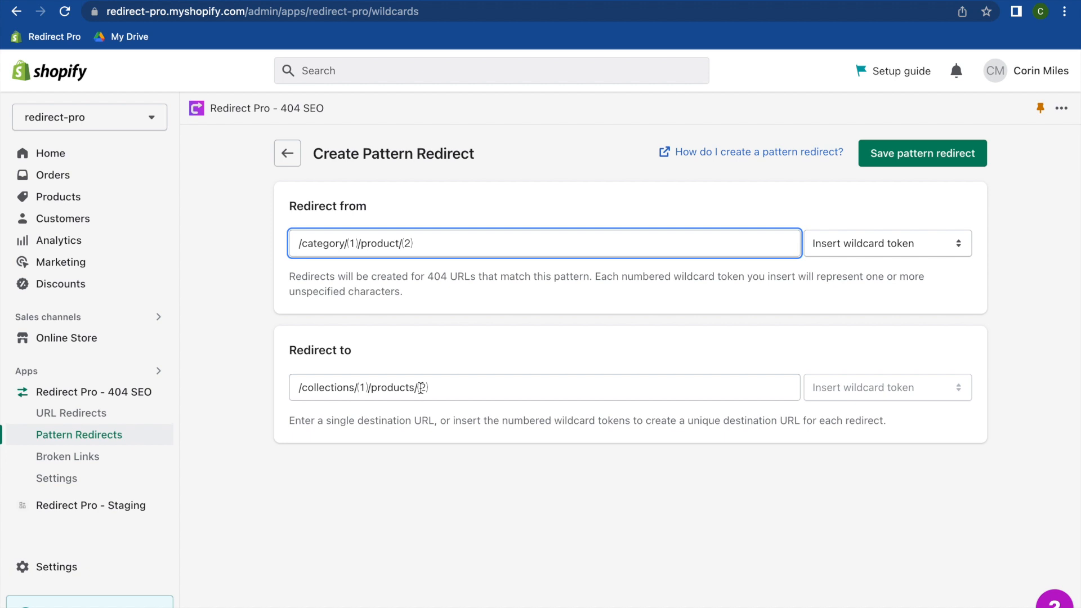
key("shift+Right")
key("Right")
key("shift+Right")
left_click(356, 387)
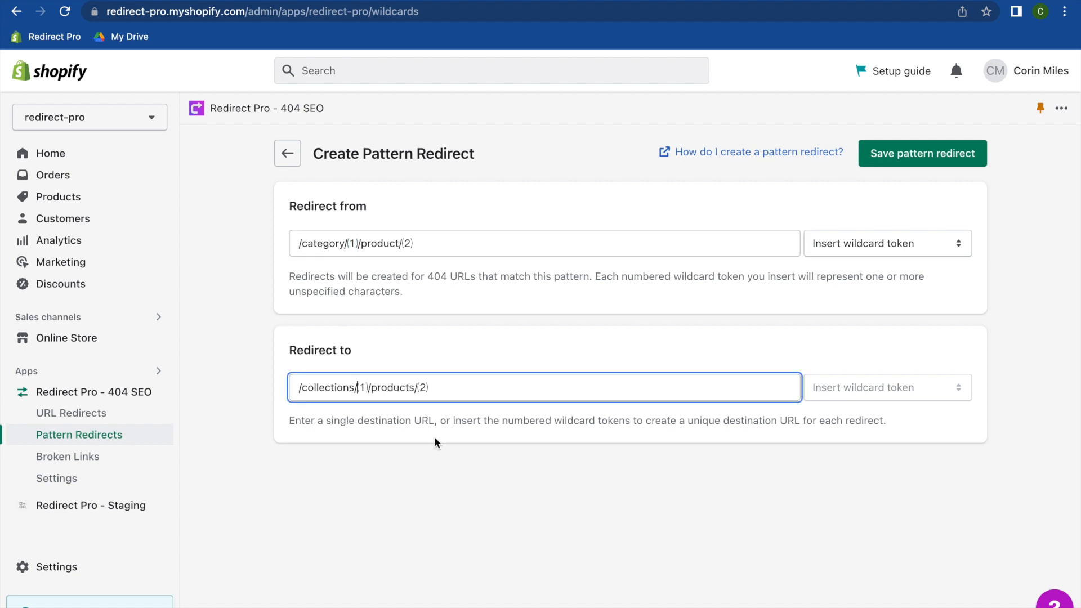
key("shift+Right")
left_click(447, 399)
Shorten the destination pattern to /products/(2) and check it against the tokens in the source pattern.
left_click_drag(366, 387, 265, 390)
key("BackSpace")
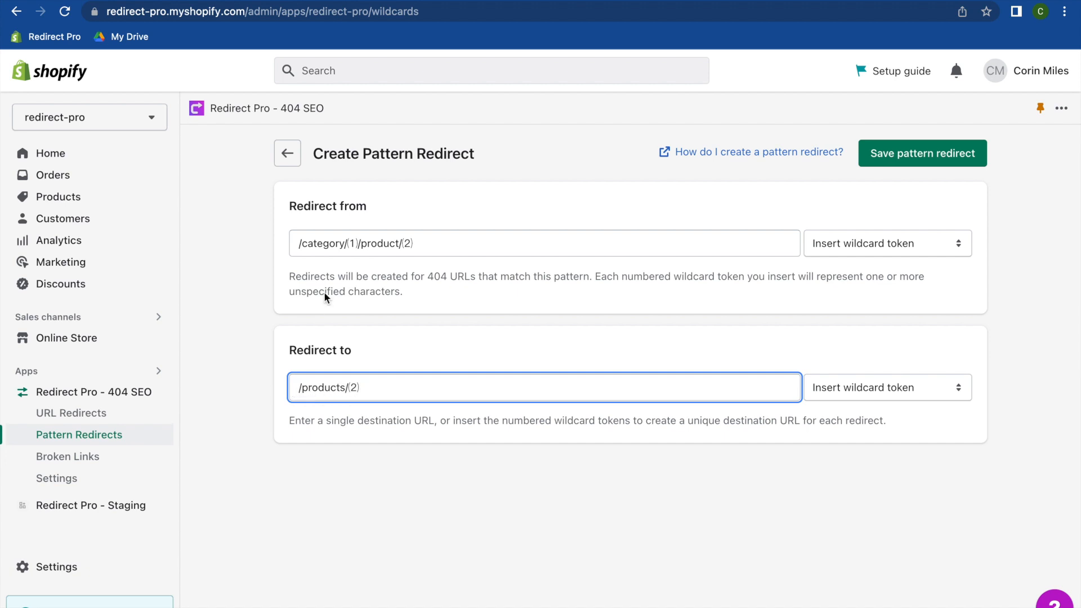
left_click(312, 243)
left_click_drag(297, 243, 457, 242)
left_click(459, 244)
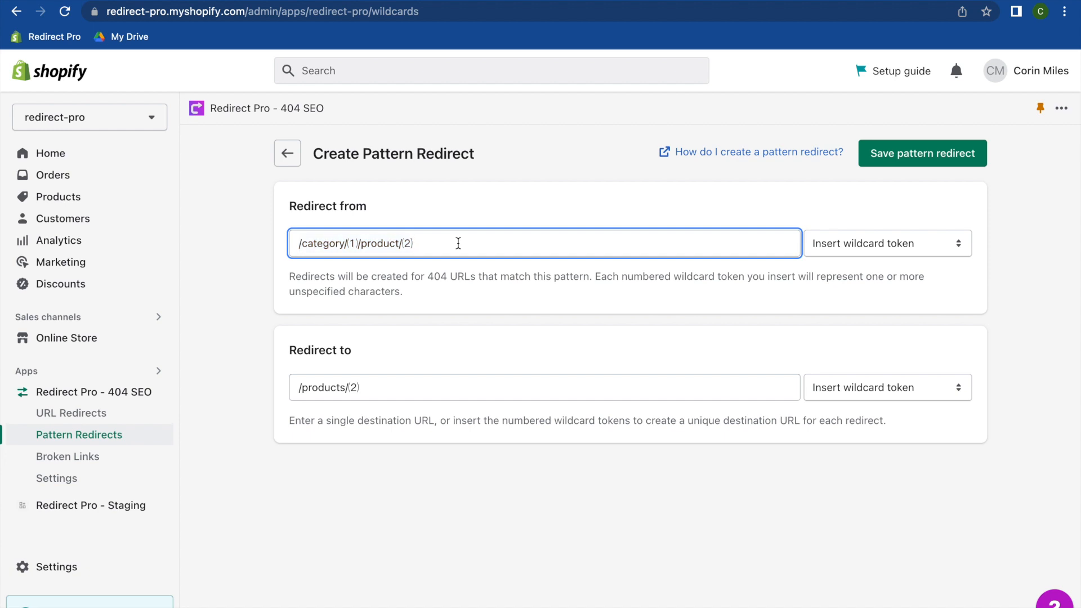
double_click(354, 245)
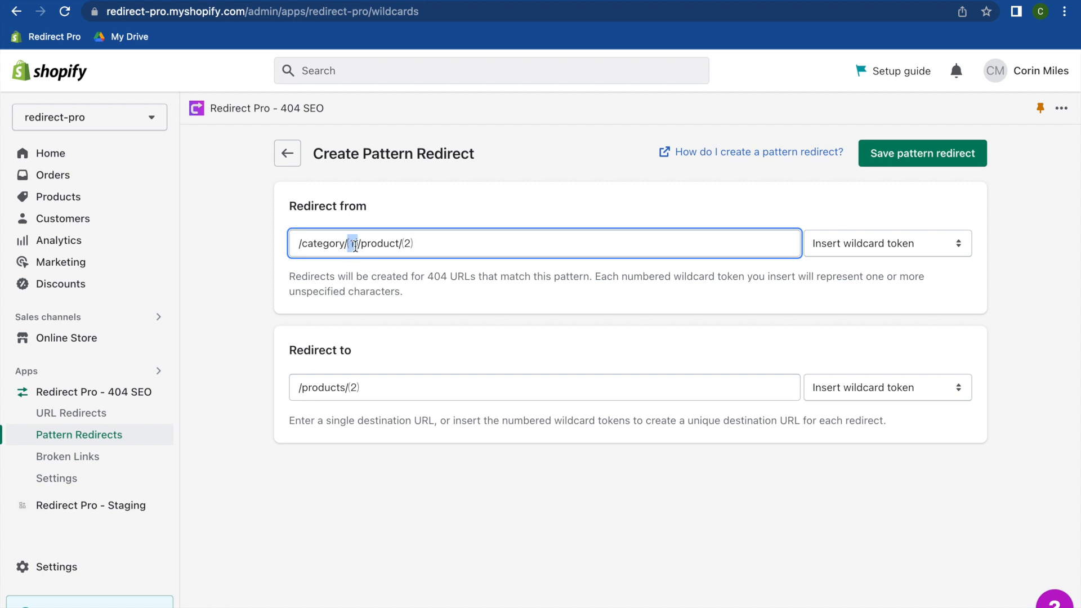
double_click(409, 245)
left_click(414, 246)
Open the Boots product in the store's product list and inspect the URL handle in its search engine listing.
left_click(85, 200)
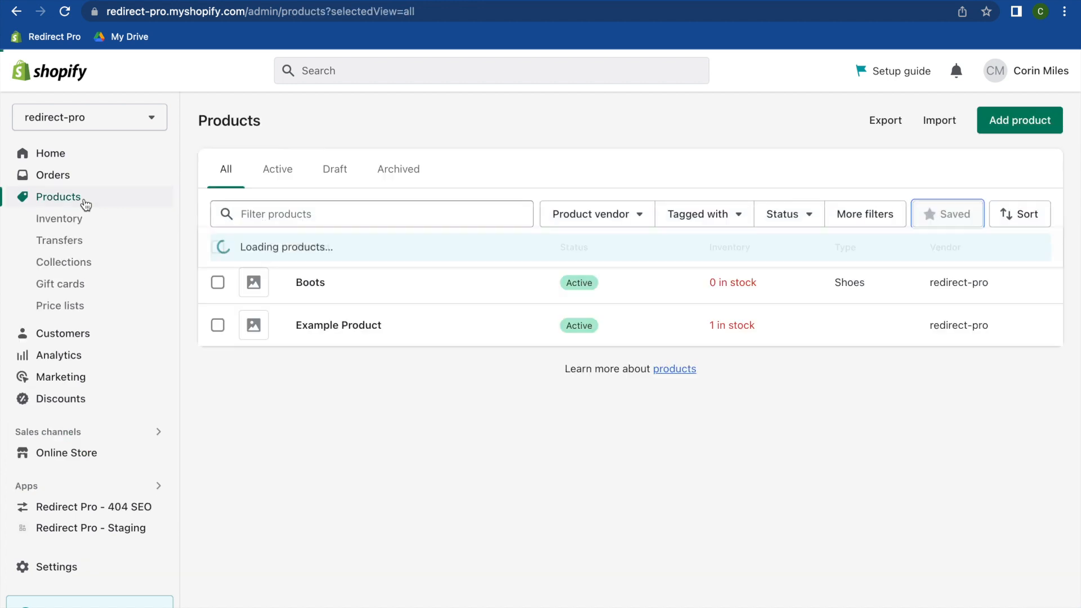
left_click(304, 283)
scroll(362, 395, "down", 15)
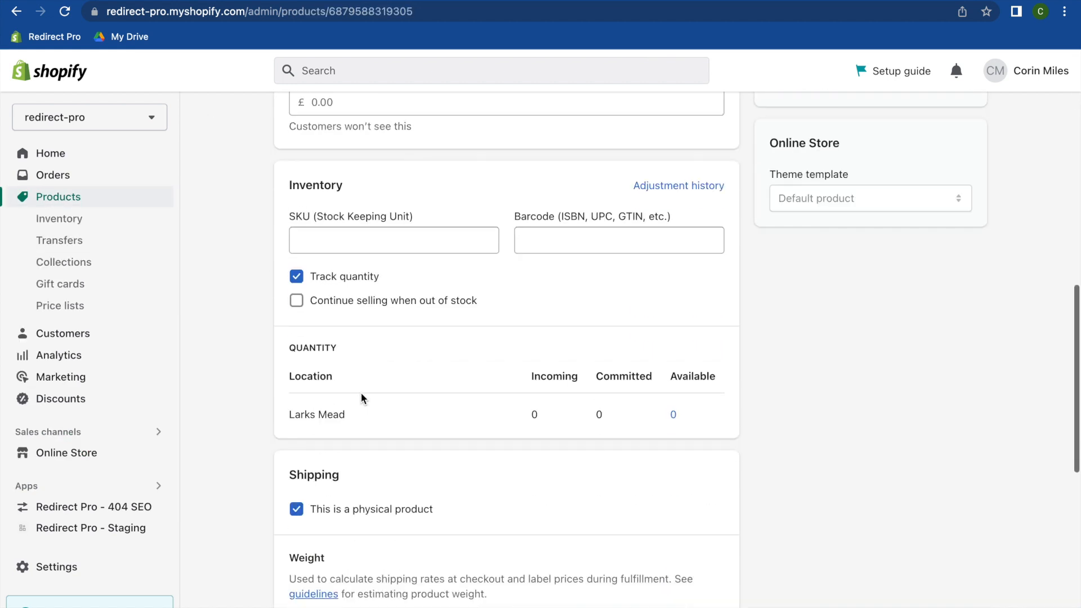
scroll(361, 393, "down", 3)
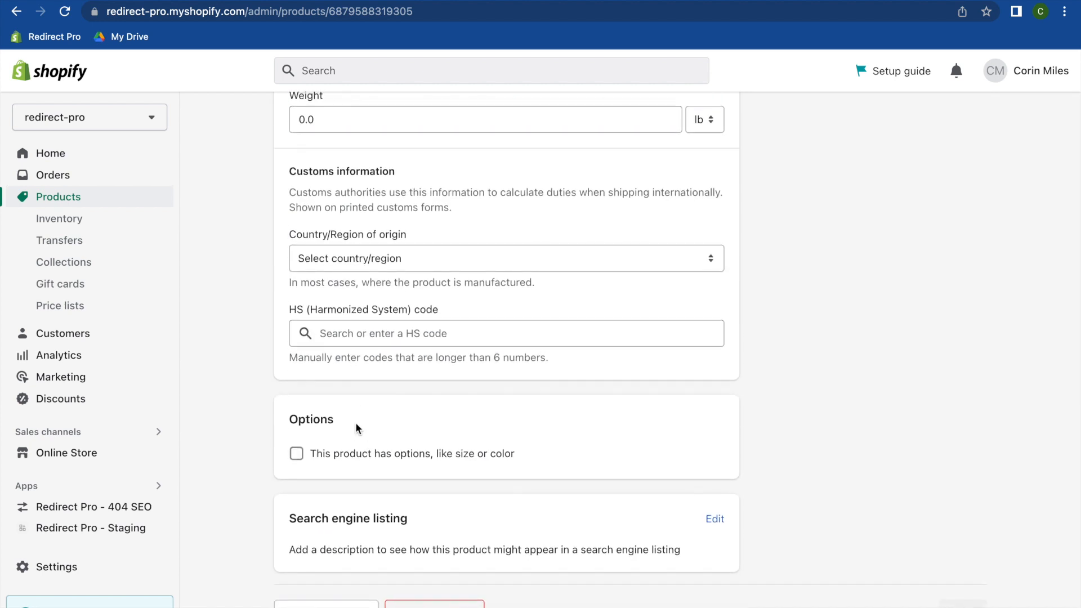
left_click(716, 519)
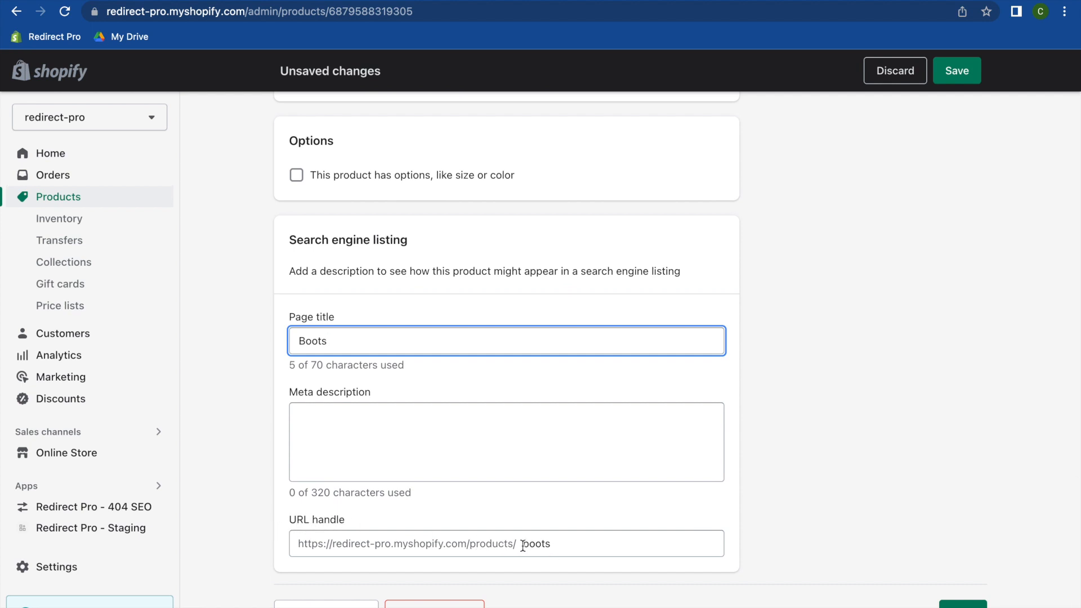
left_click_drag(523, 545, 553, 544)
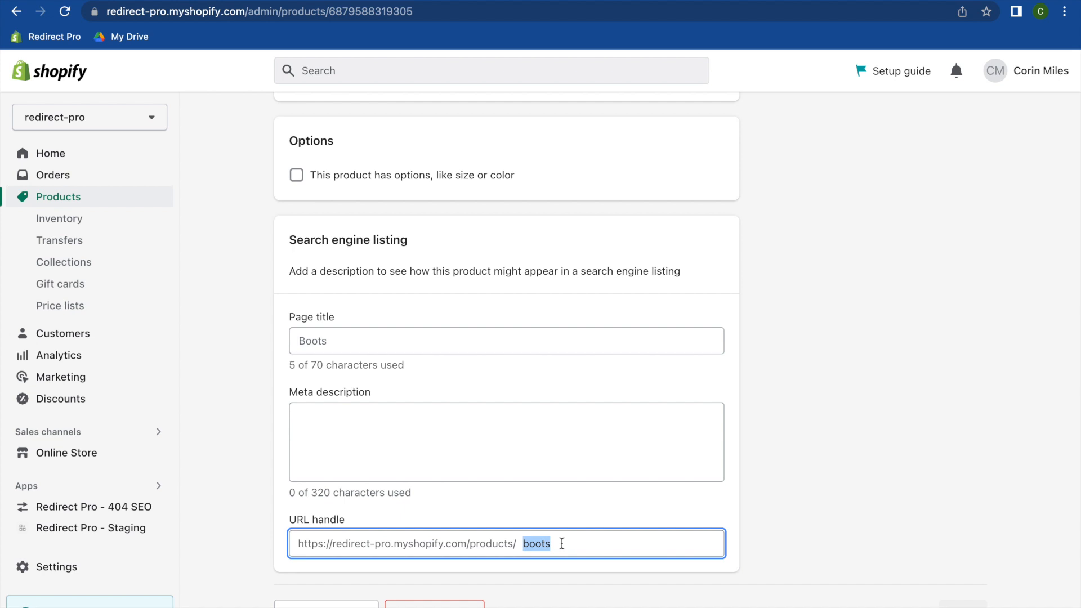
Start a new pattern redirect in Redirect Pro - 404 SEO with the source pattern /category/(1)/product/(2), using wildcard tokens (1) and (2).
left_click(93, 507)
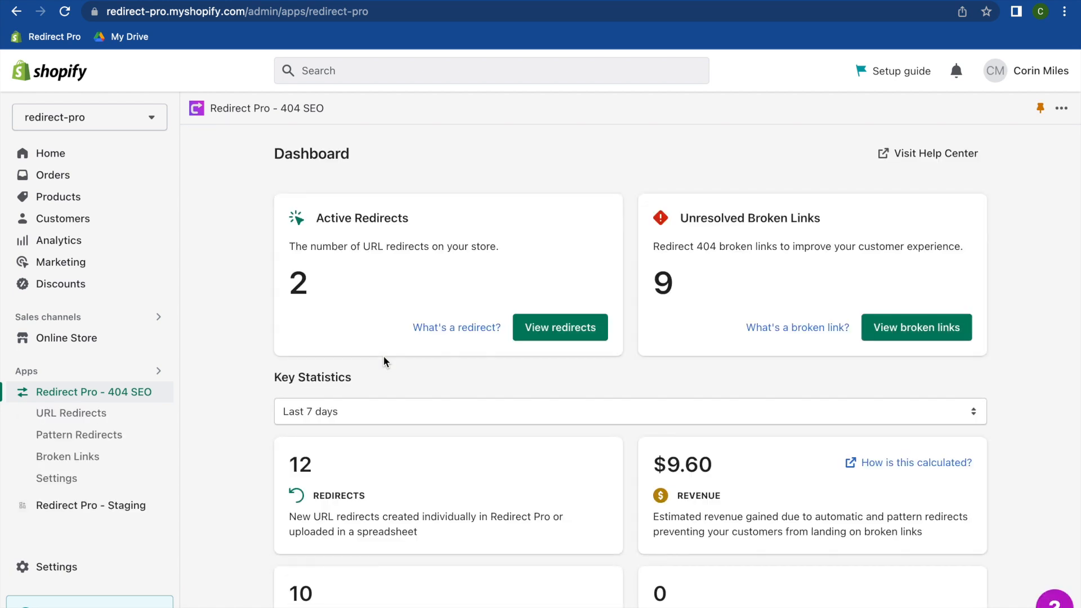
left_click(46, 432)
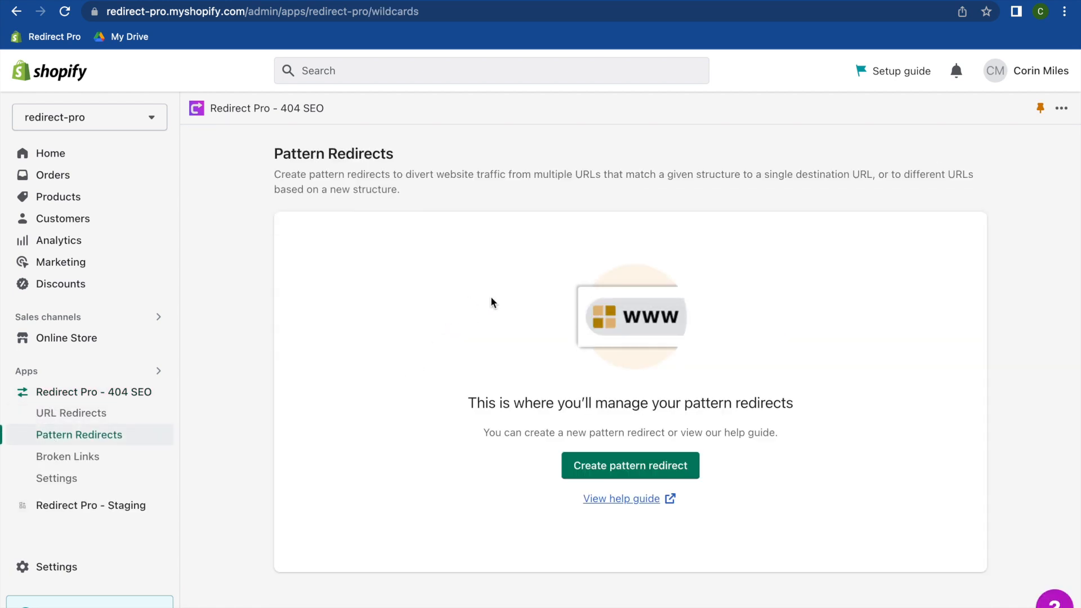
left_click(600, 467)
left_click(405, 243)
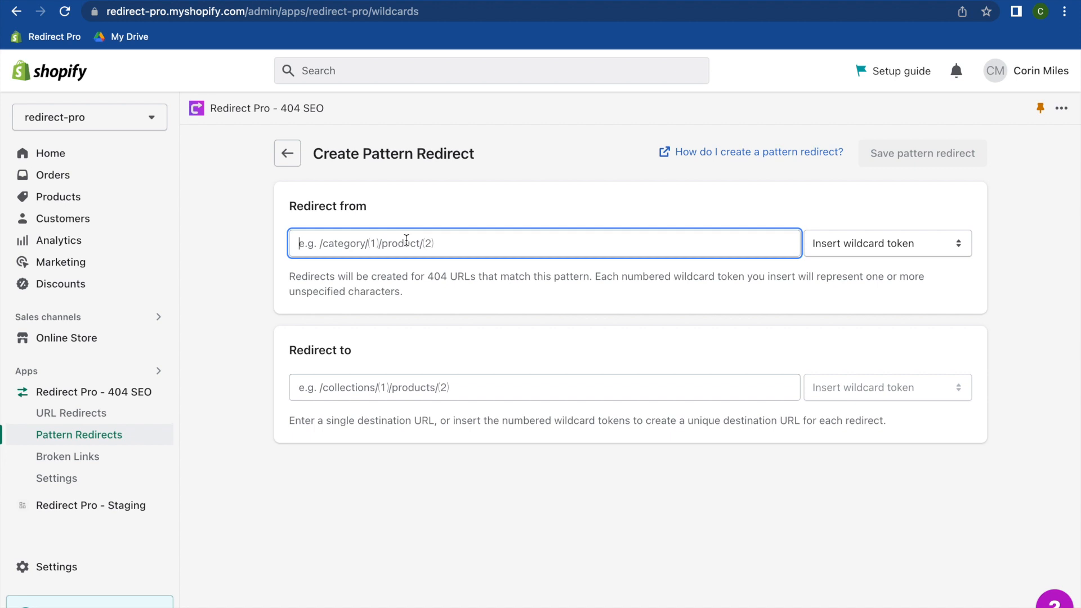
type("/category/")
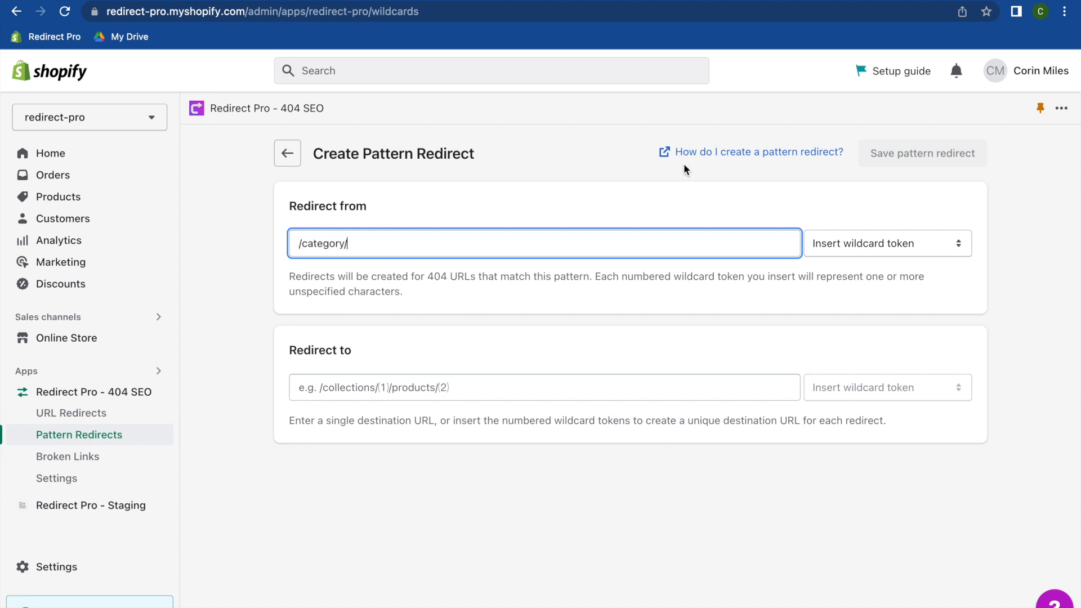
left_click(850, 243)
left_click(840, 254)
left_click(570, 248)
type("/")
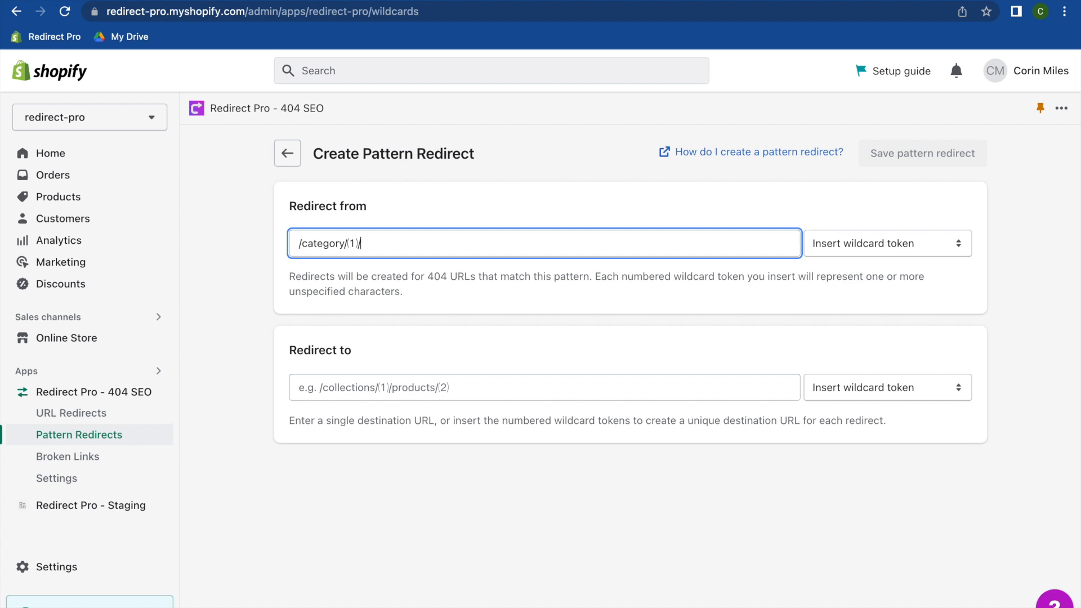
type("product/")
left_click(877, 239)
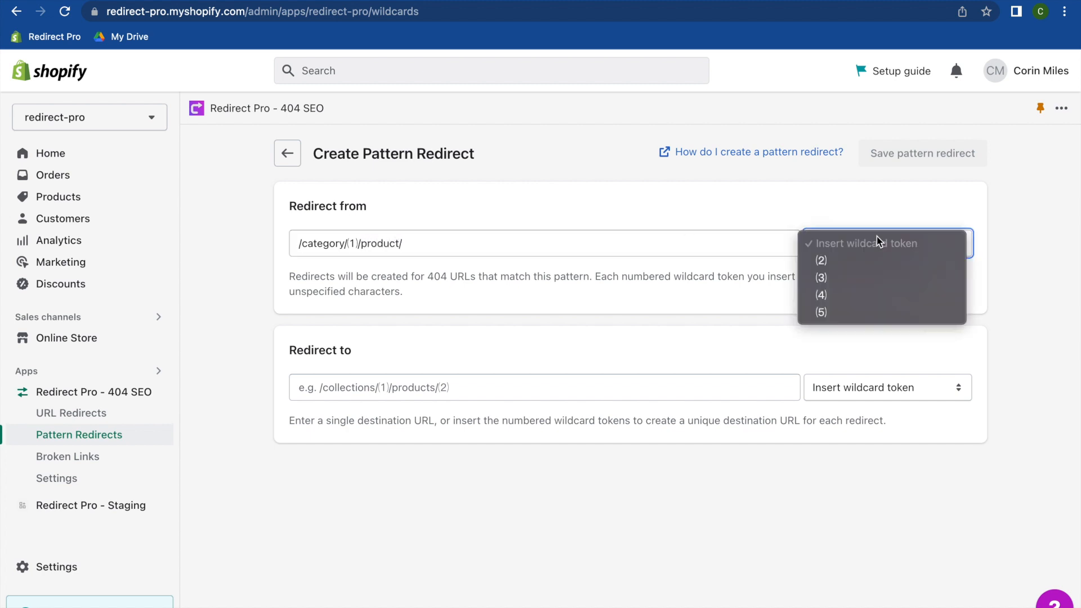
left_click(872, 263)
Set the destination pattern to /collections/(1)/products/(2) with both wildcard tokens and save the pattern redirect.
left_click(402, 387)
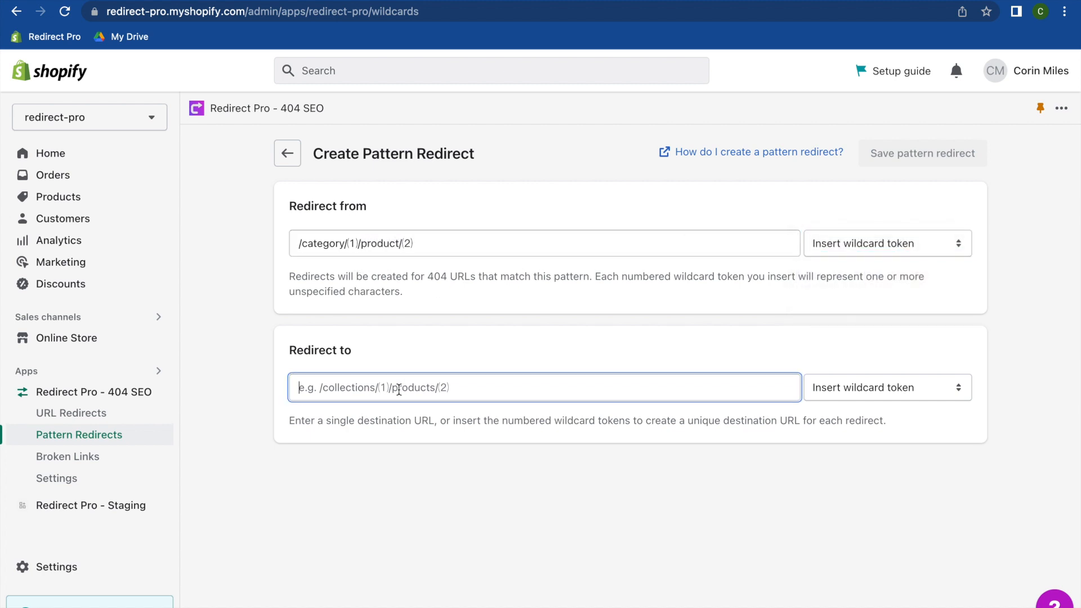
type("/collections/")
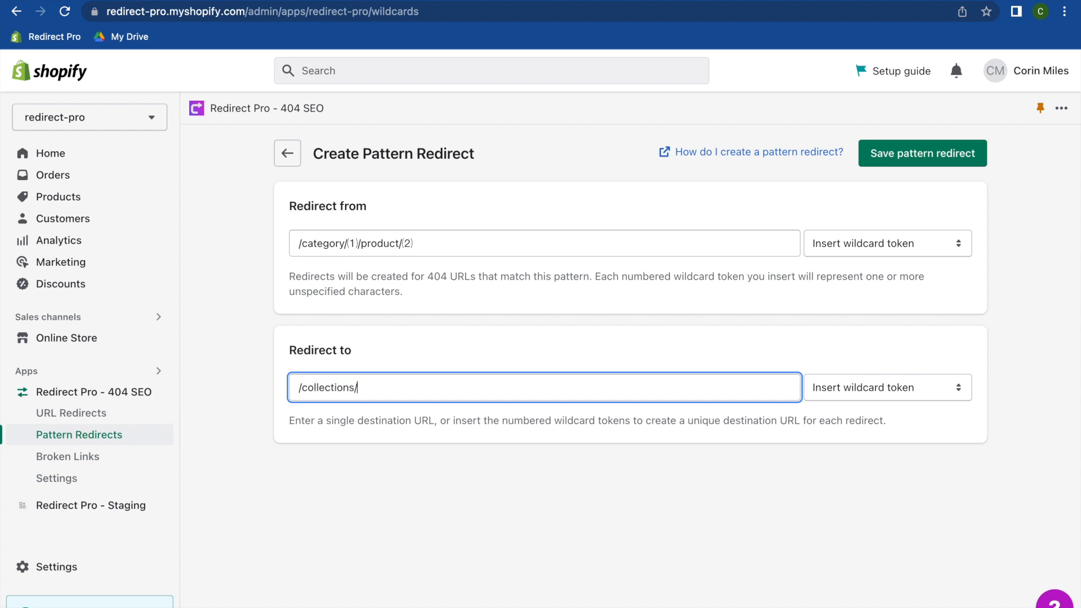
left_click(860, 388)
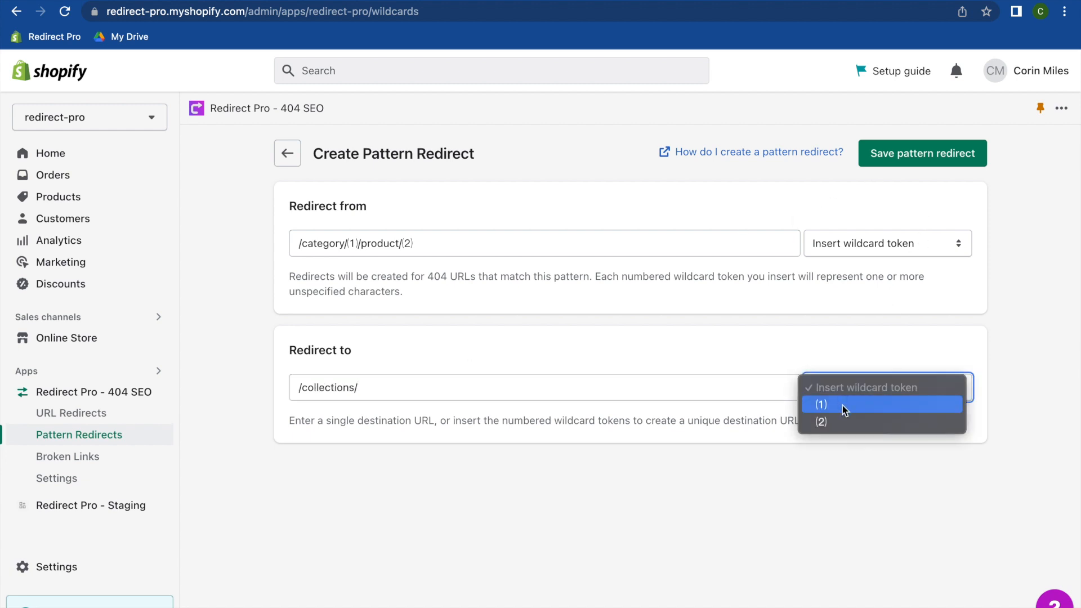
left_click(842, 404)
type("/products/")
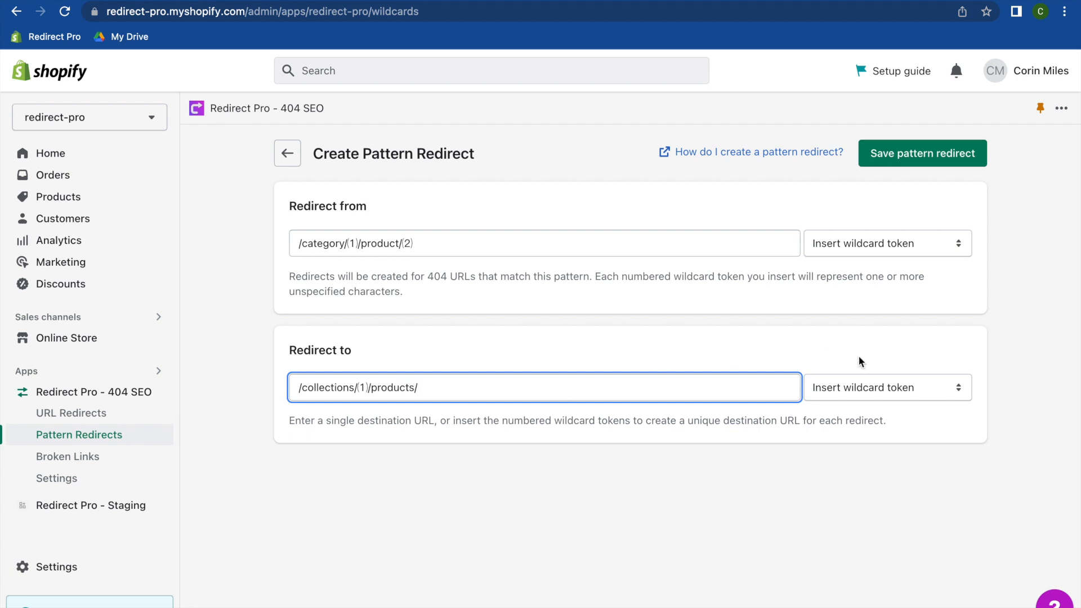
left_click(894, 384)
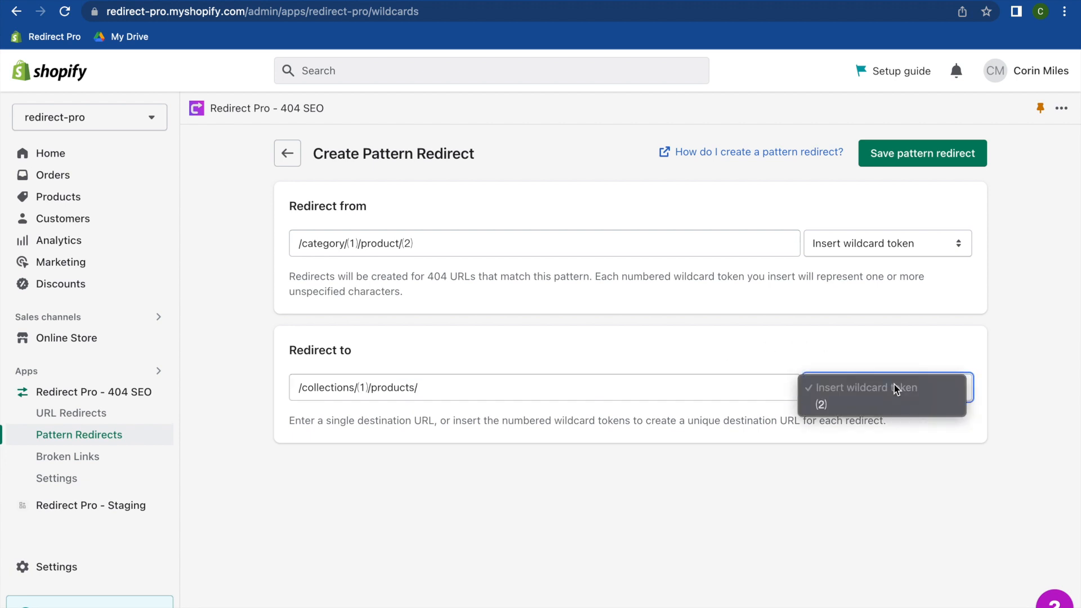
left_click(869, 403)
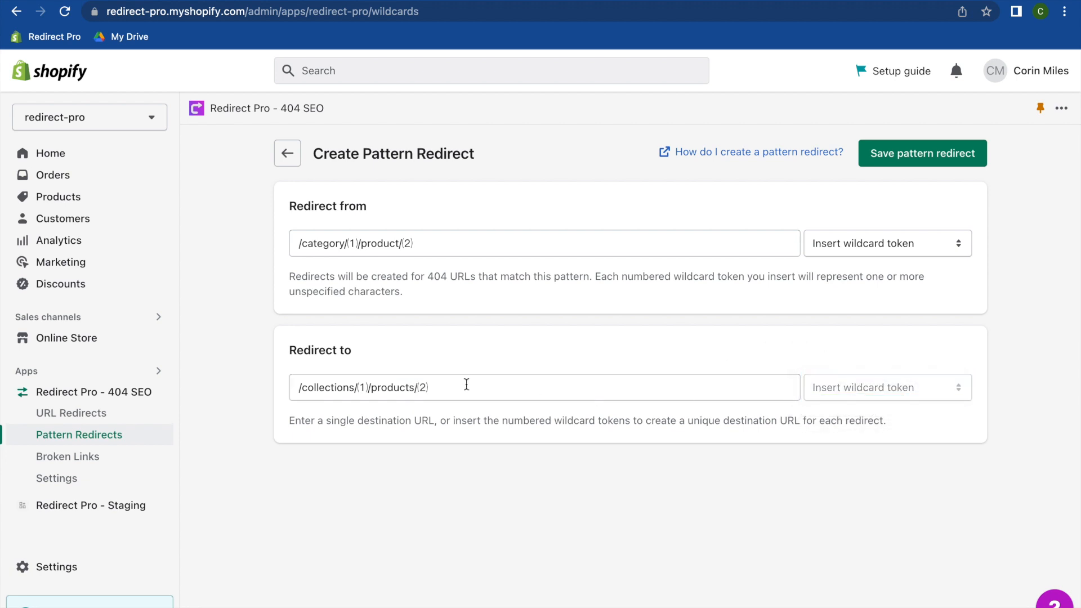
left_click(899, 155)
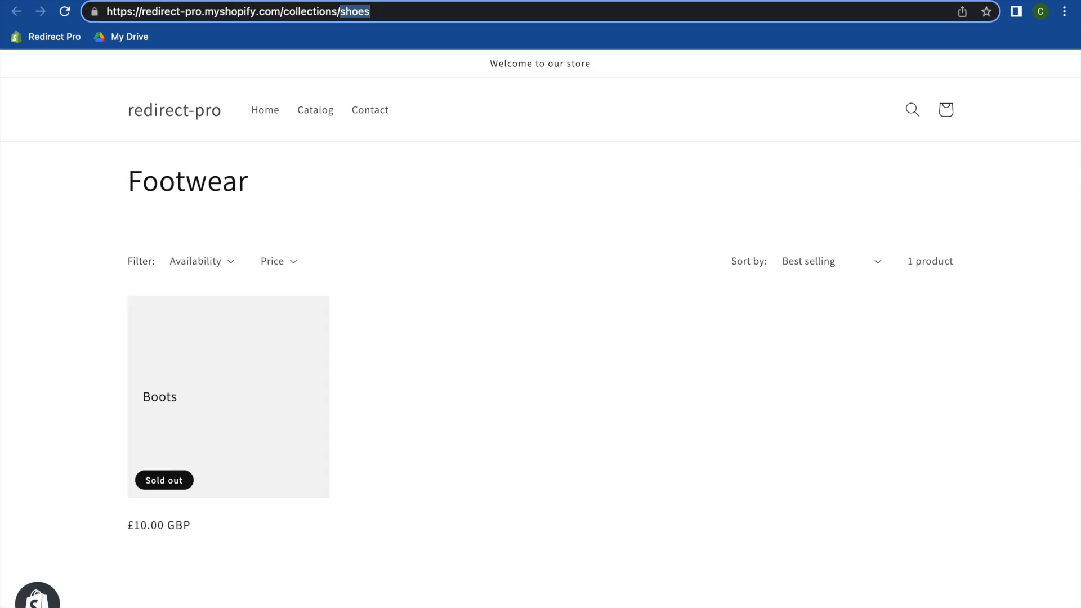
Test the redirect on the storefront by loading the old-style path /category/footwear/product/boots.
left_click_drag(281, 12, 420, 14)
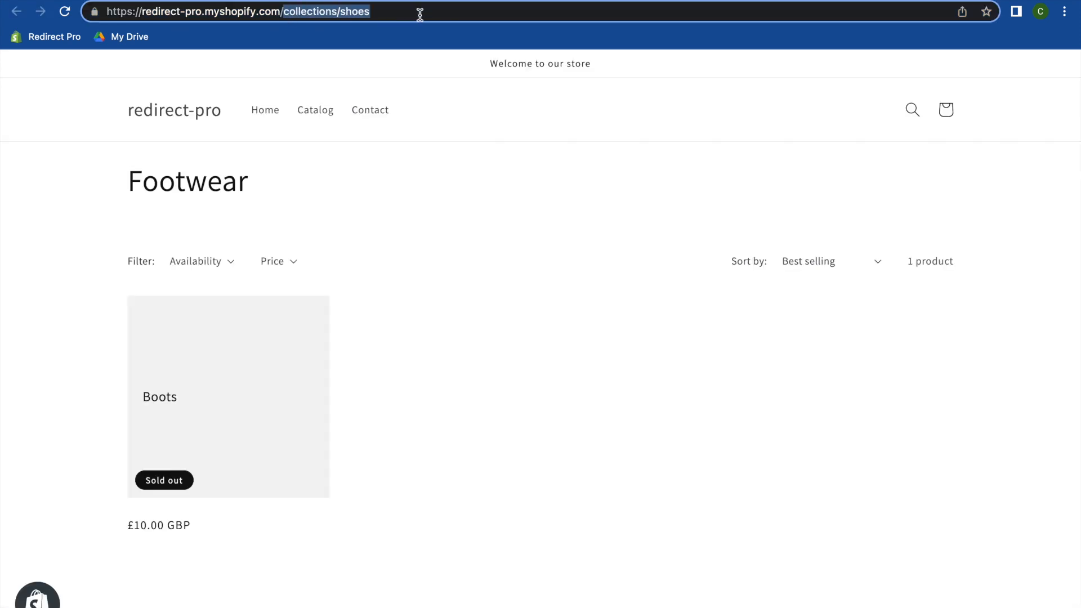
type("category")
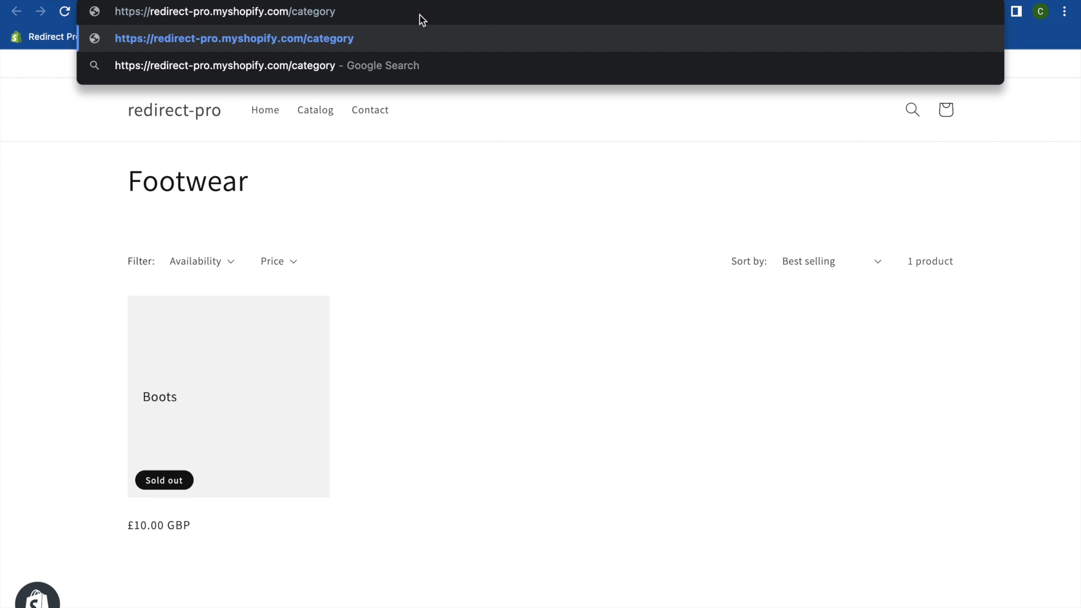
type("/footwear")
key("BackSpace")
key("BackSpace")
type("wear/product/boots")
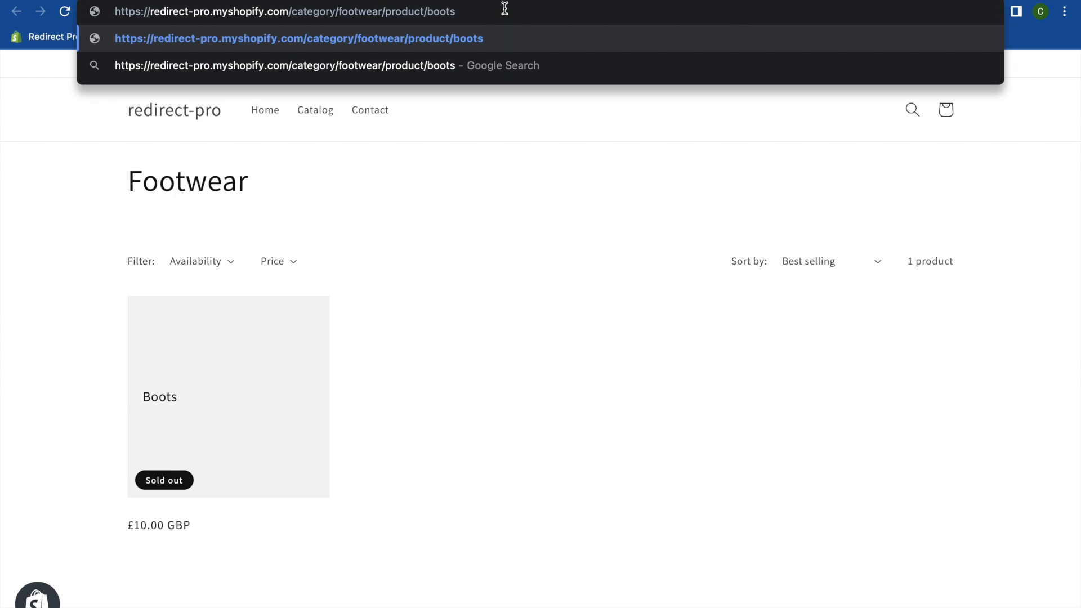
key("Return")
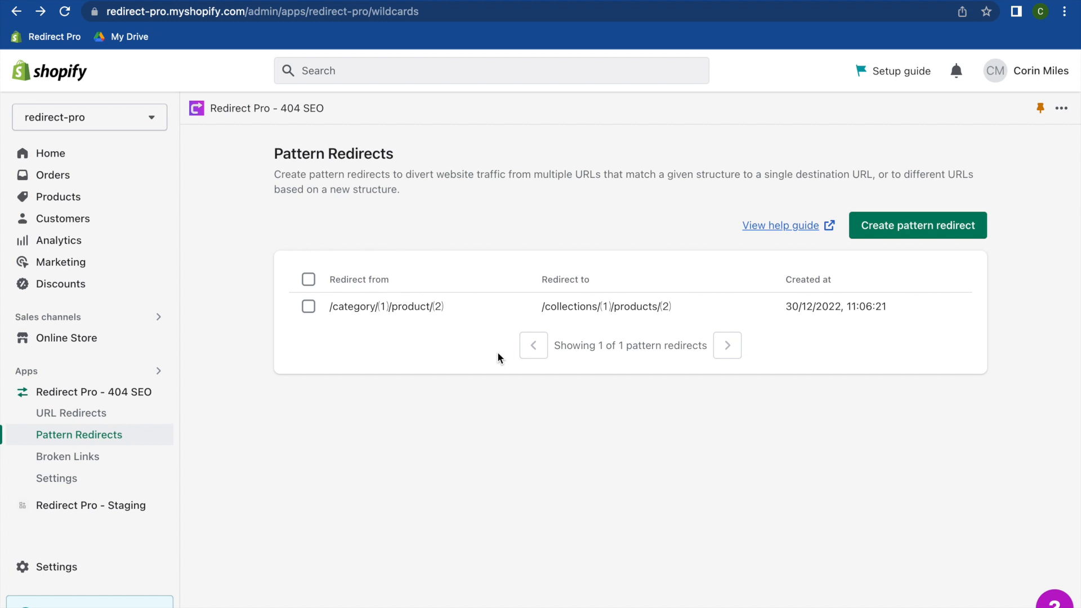
Open the support contact form from the Pattern Redirects page.
left_click(1049, 600)
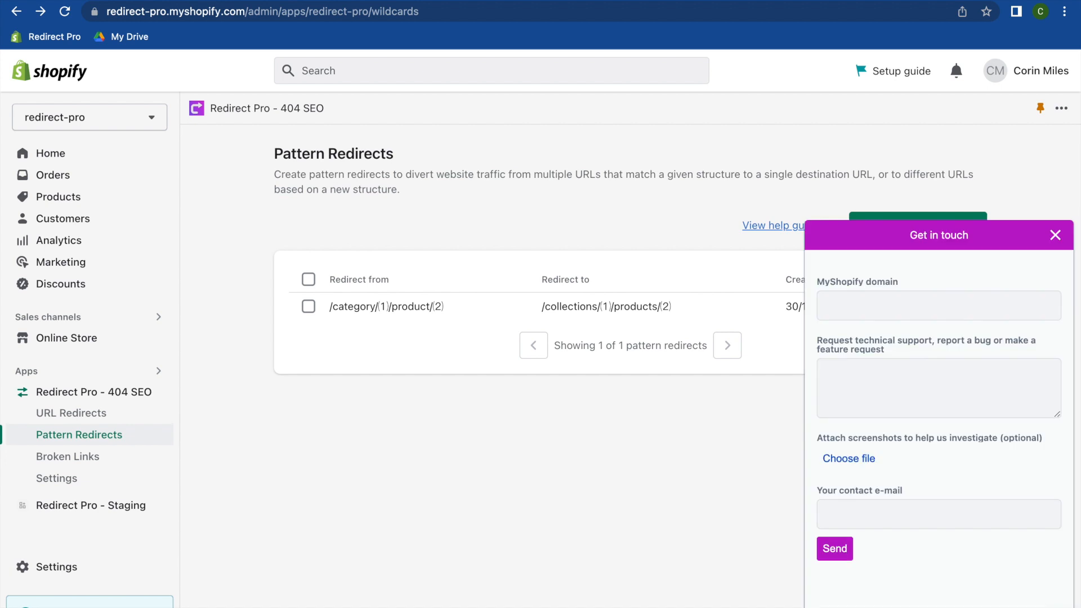